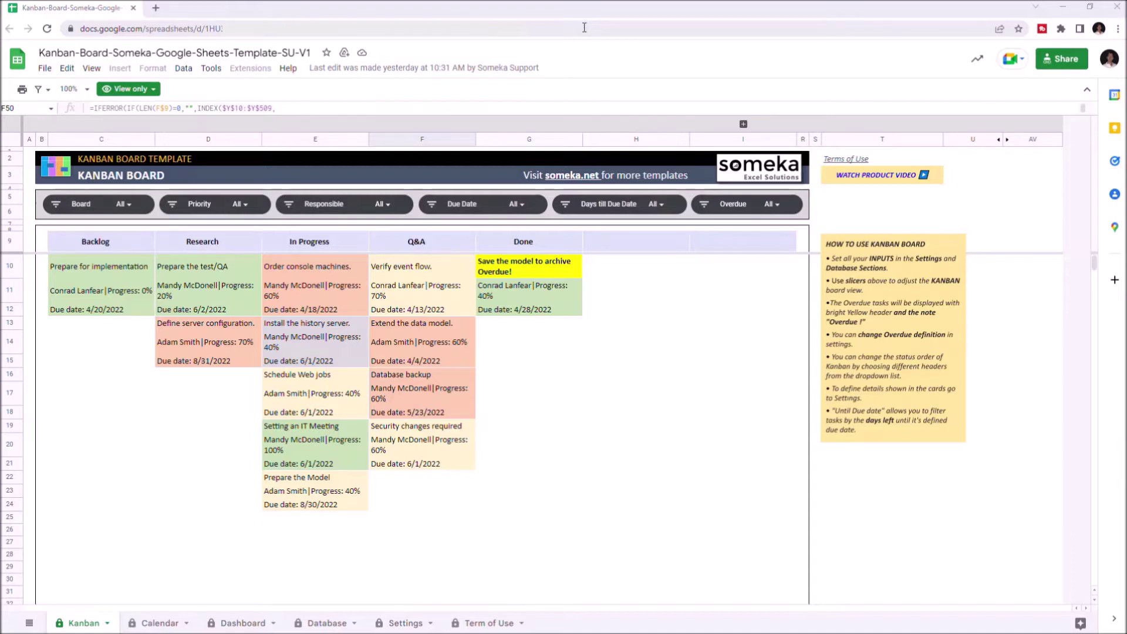
Step: Make an editable copy of the Someka Kanban board template via File > Make a copy
{"action": "left_click", "coordinate": [45, 68]}
{"action": "left_click", "coordinate": [80, 146]}
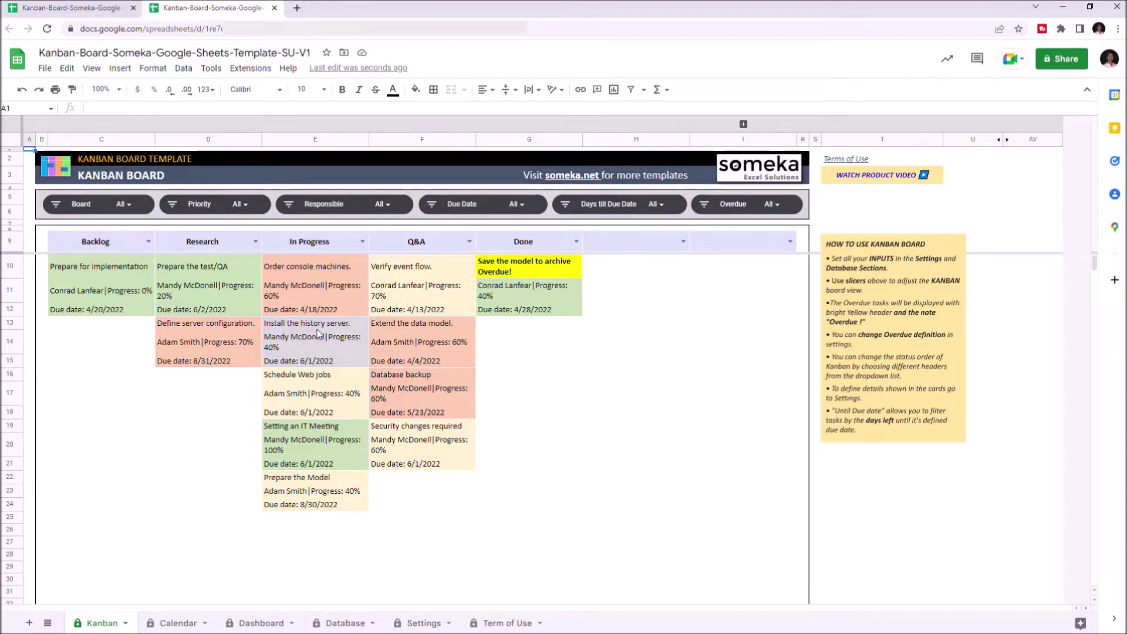
Step: Browse the Calendar, Dashboard and Database sheets, ending on the Settings sheet
{"action": "left_click", "coordinate": [178, 623]}
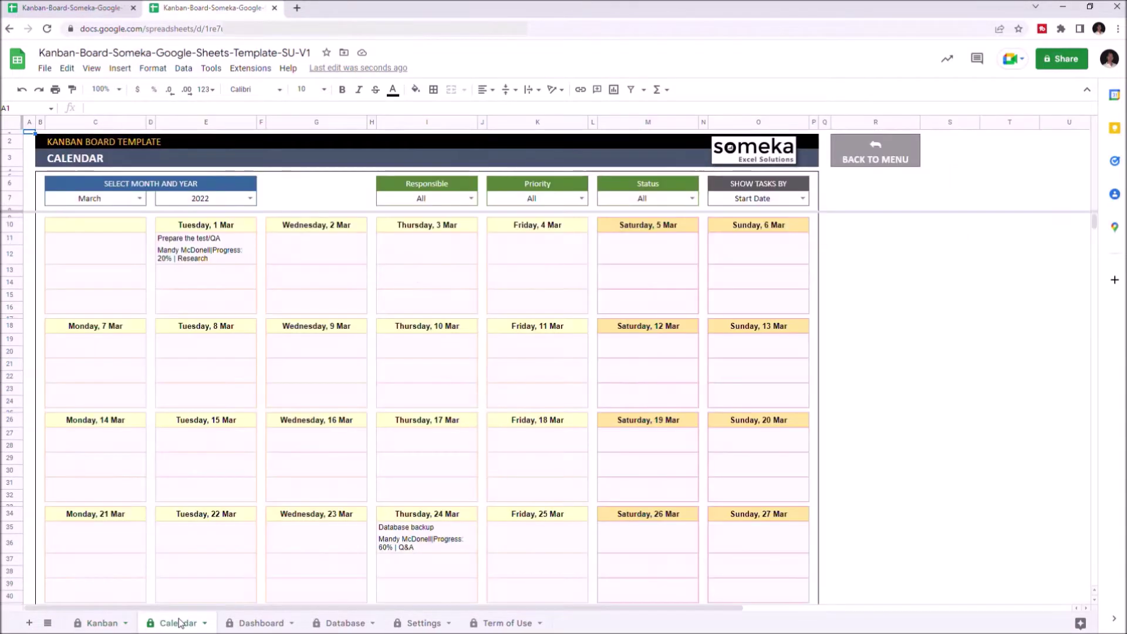
{"action": "left_click", "coordinate": [260, 626]}
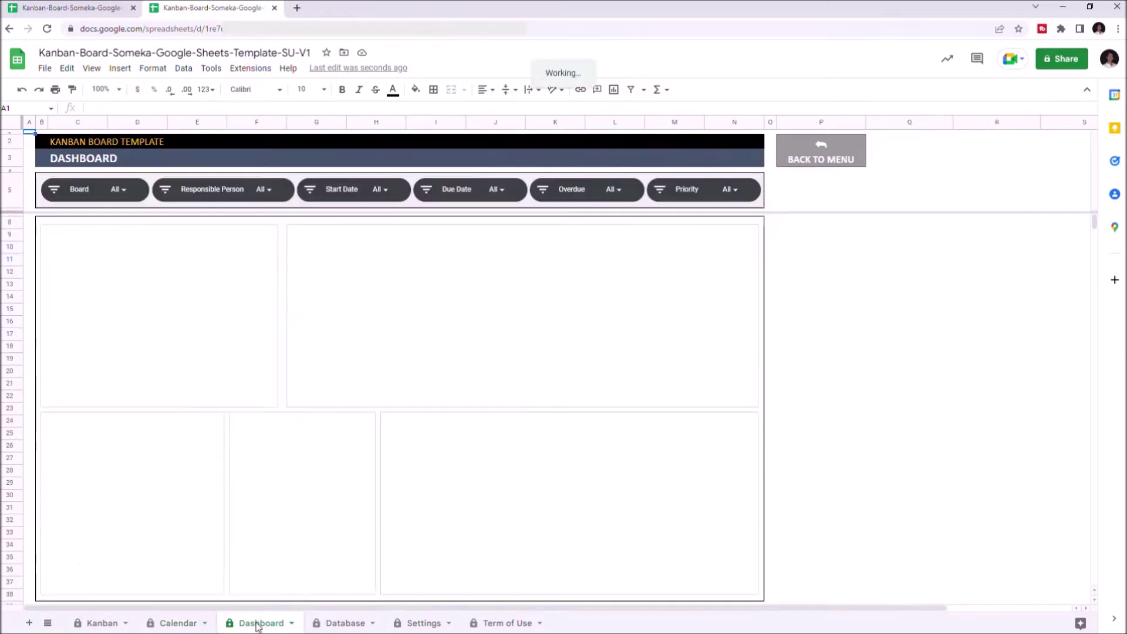
{"action": "left_click", "coordinate": [345, 623]}
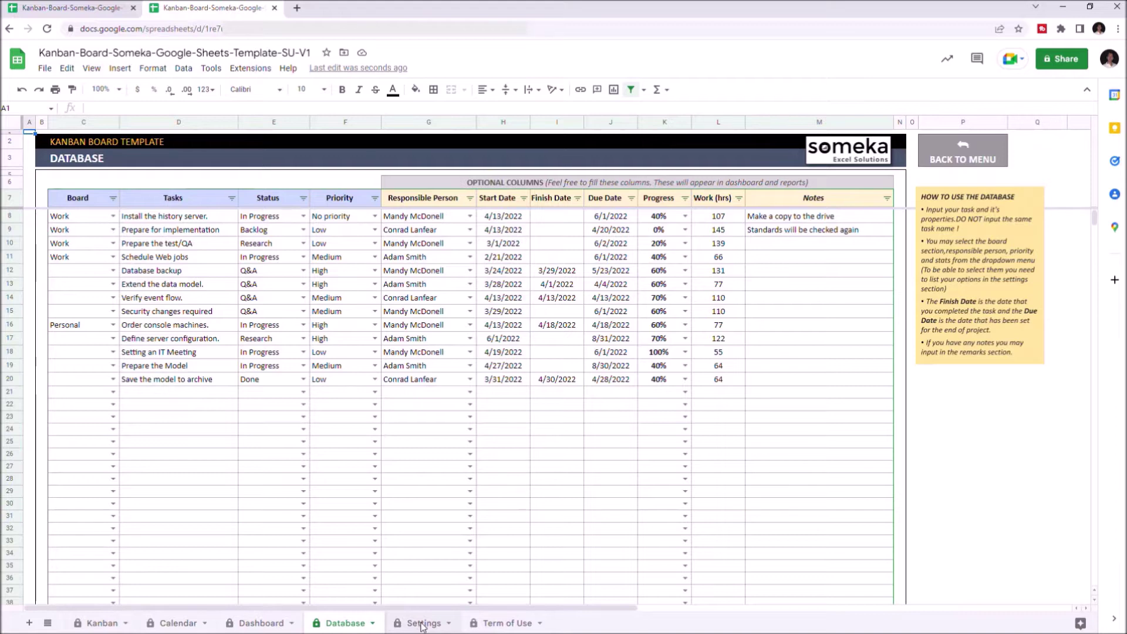
{"action": "left_click", "coordinate": [424, 623]}
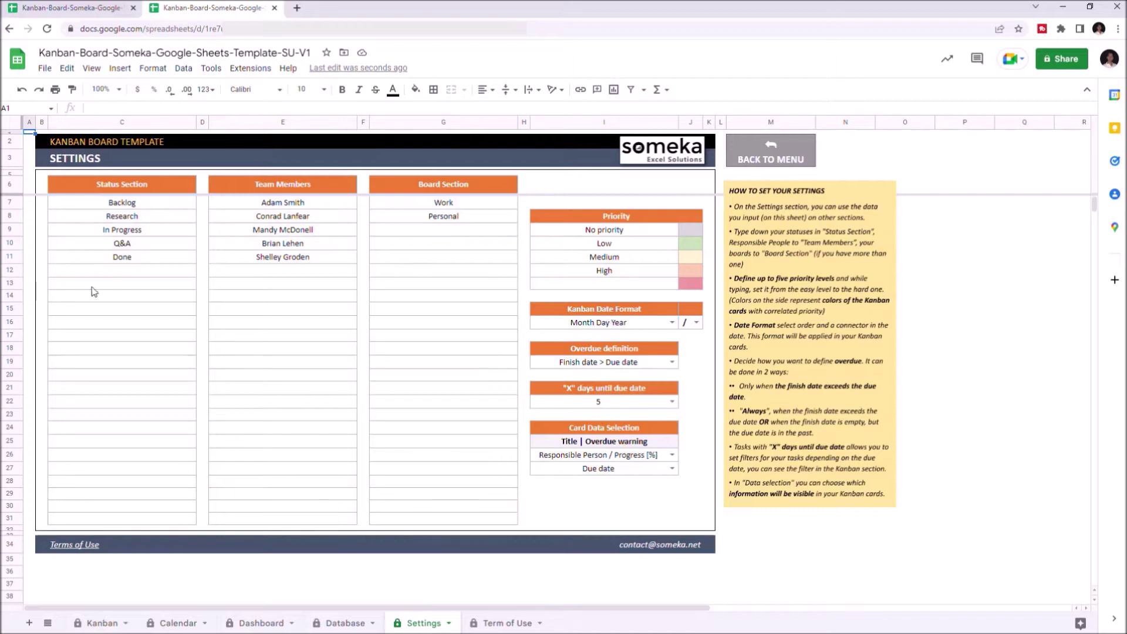
{"action": "left_click", "coordinate": [119, 273]}
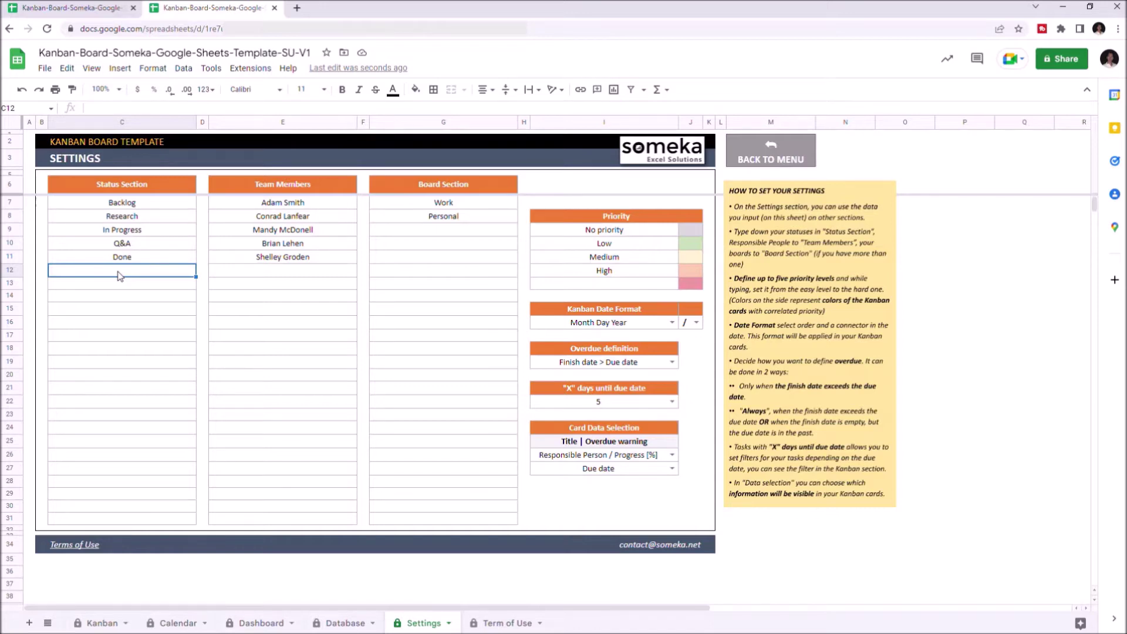
{"action": "type", "text": "O&A 2"}
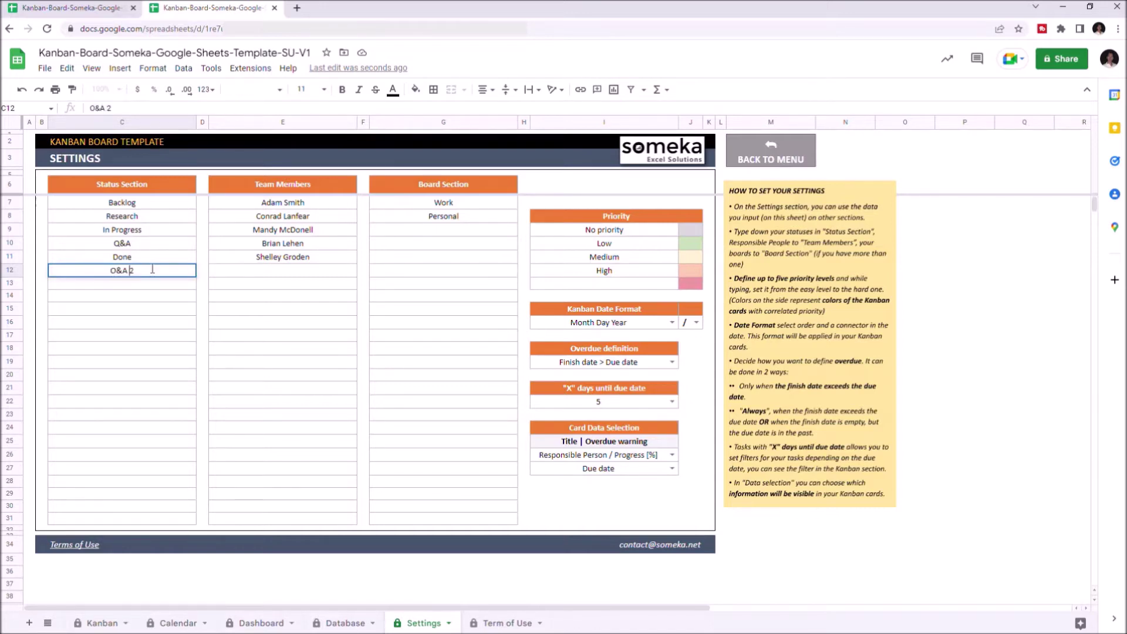
{"action": "left_click", "coordinate": [274, 271]}
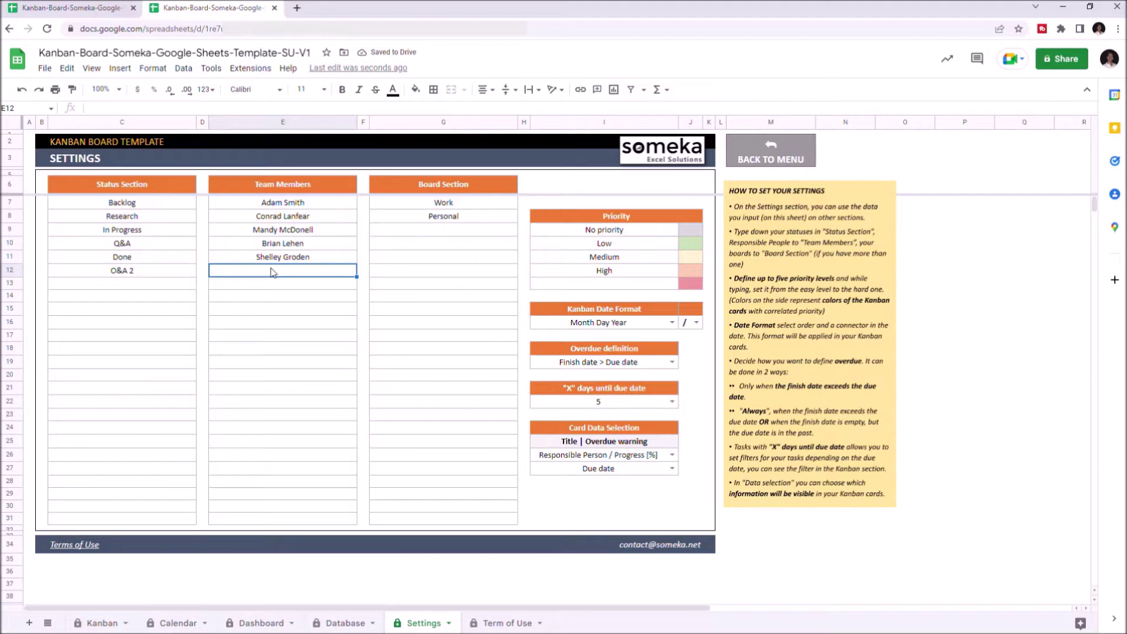
{"action": "type", "text": "Brian"}
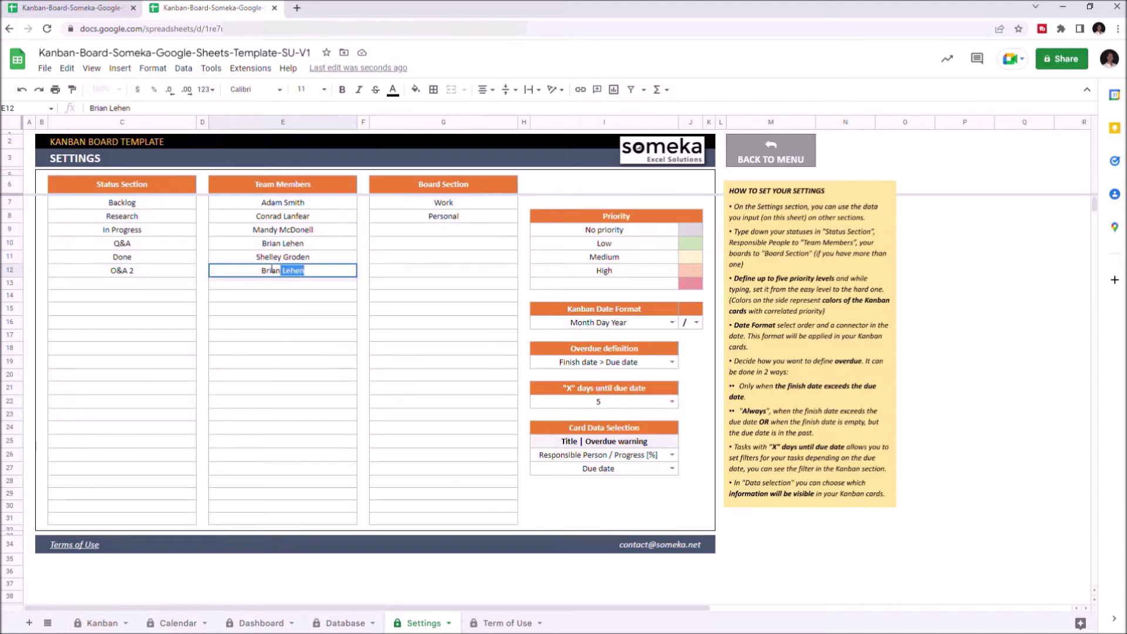
{"action": "type", "text": " Gordon"}
{"action": "left_click", "coordinate": [499, 457]}
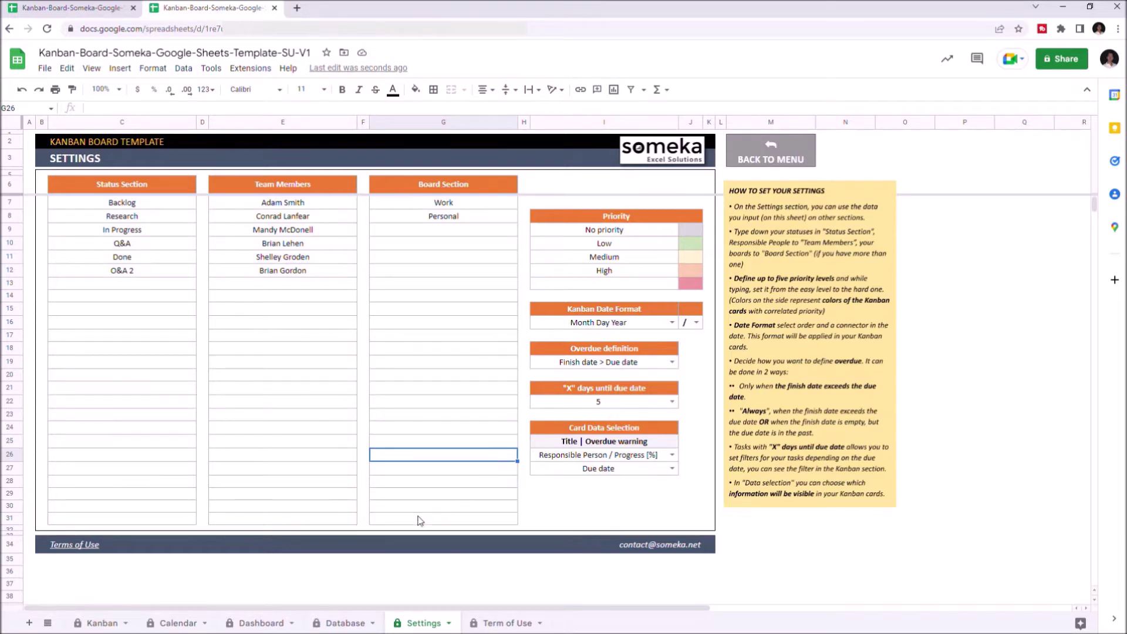
{"action": "left_click", "coordinate": [345, 623]}
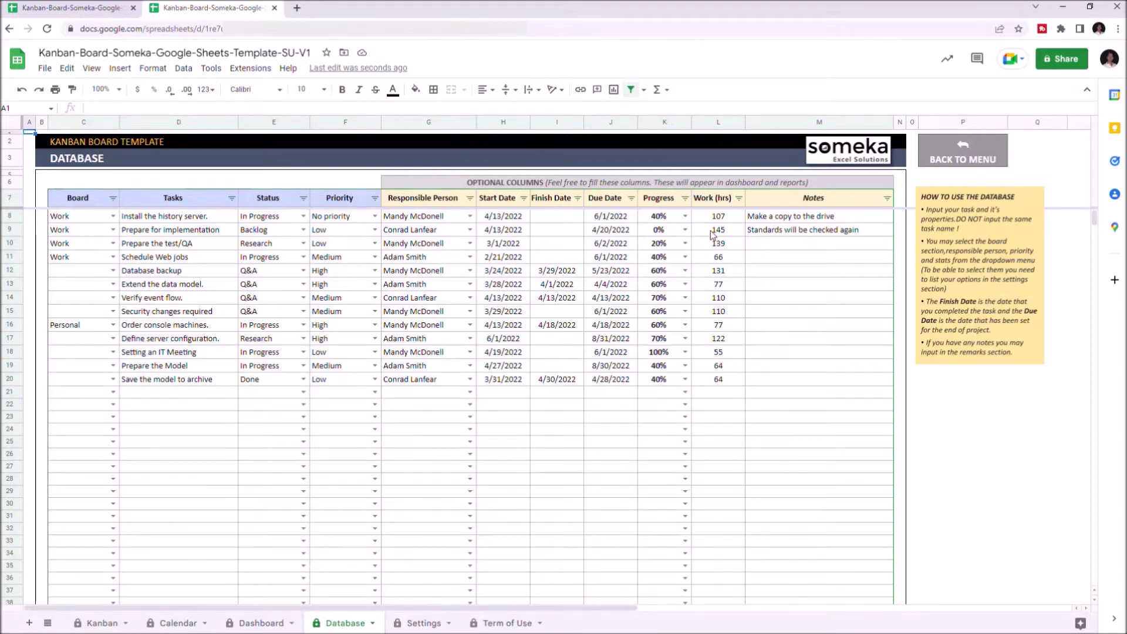
{"action": "left_click", "coordinate": [177, 394]}
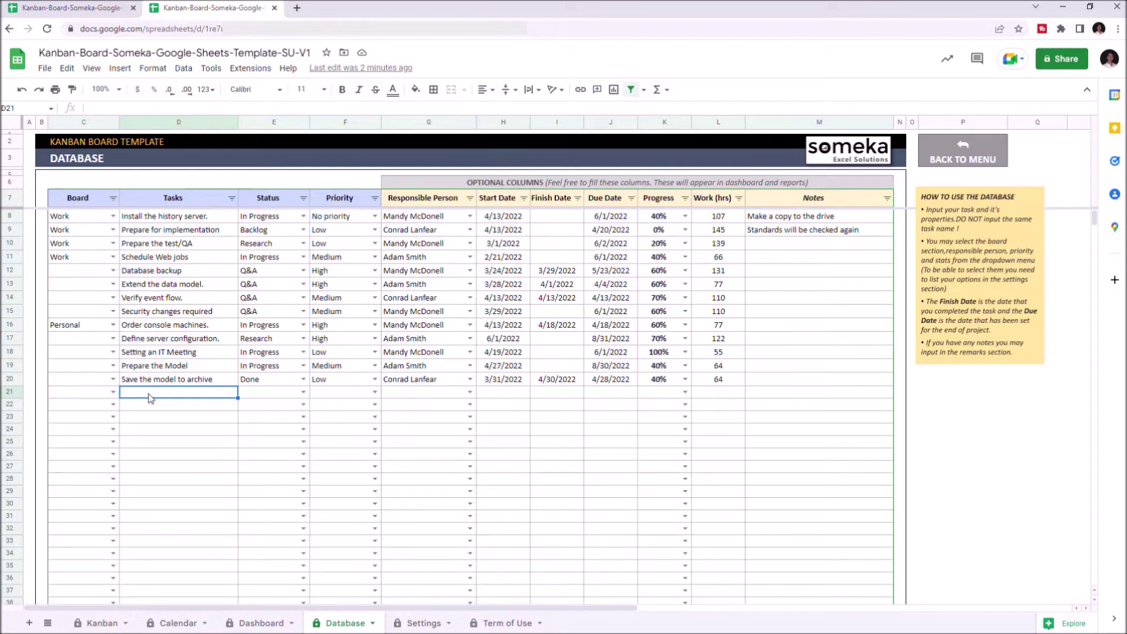
{"action": "type", "text": "Print Documents"}
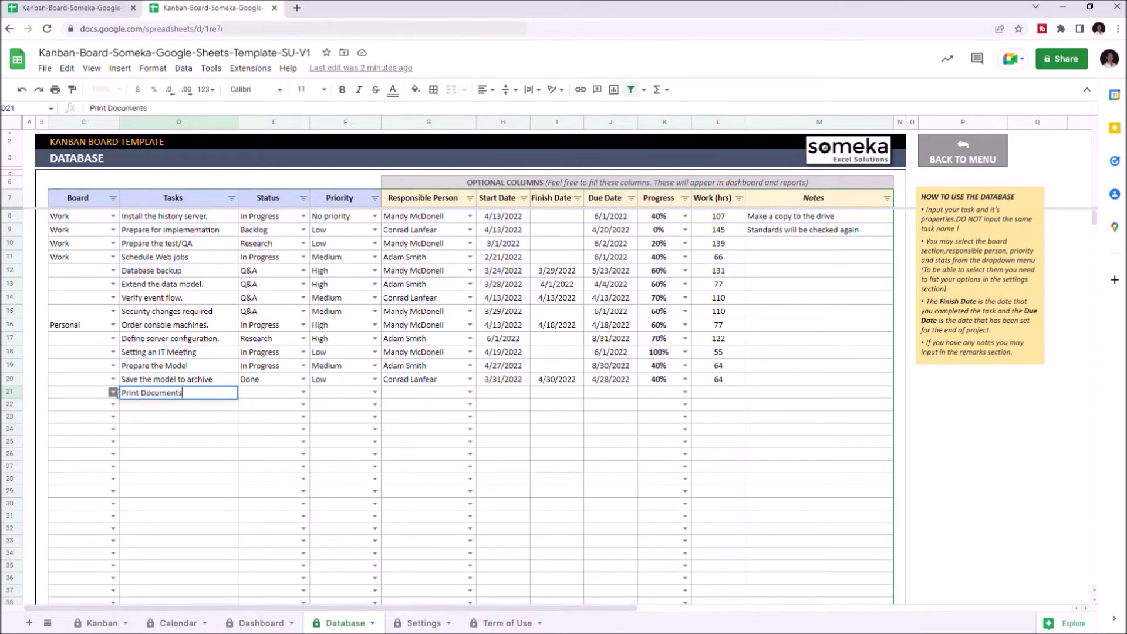
{"action": "left_click", "coordinate": [113, 393]}
{"action": "left_click", "coordinate": [62, 407]}
{"action": "left_click", "coordinate": [304, 393]}
{"action": "left_click", "coordinate": [264, 437]}
{"action": "left_click", "coordinate": [374, 393]}
{"action": "left_click", "coordinate": [322, 423]}
{"action": "left_click", "coordinate": [470, 393]}
{"action": "left_click", "coordinate": [414, 467]}
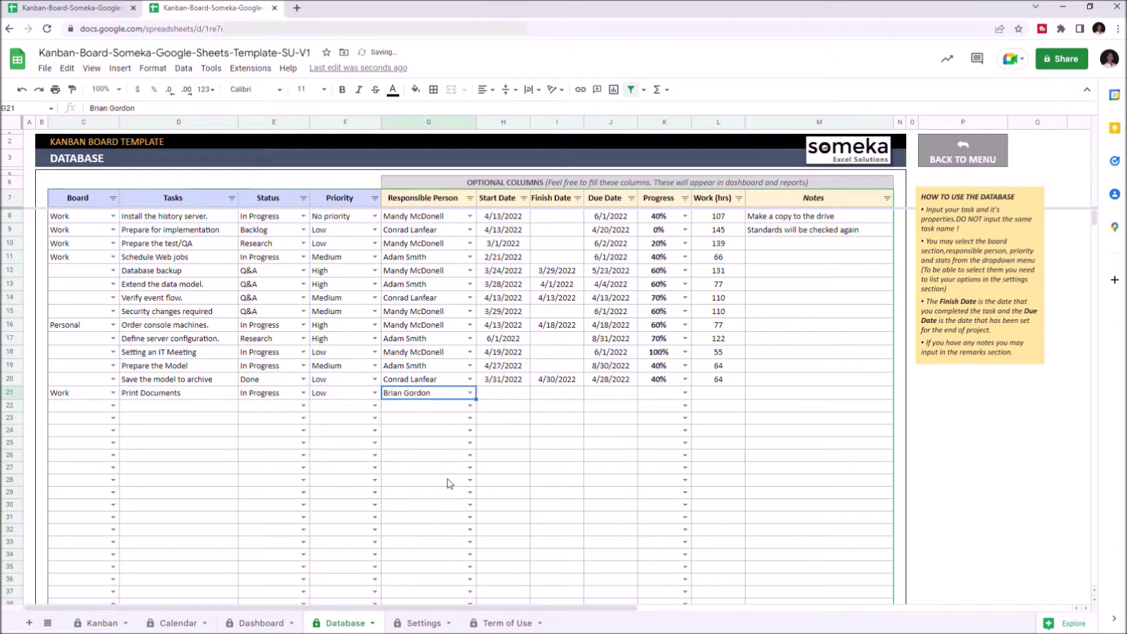
Step: Fill the task's start and due dates, progress 40% and work hours
{"action": "left_click", "coordinate": [503, 395]}
{"action": "type", "text": "4/"}
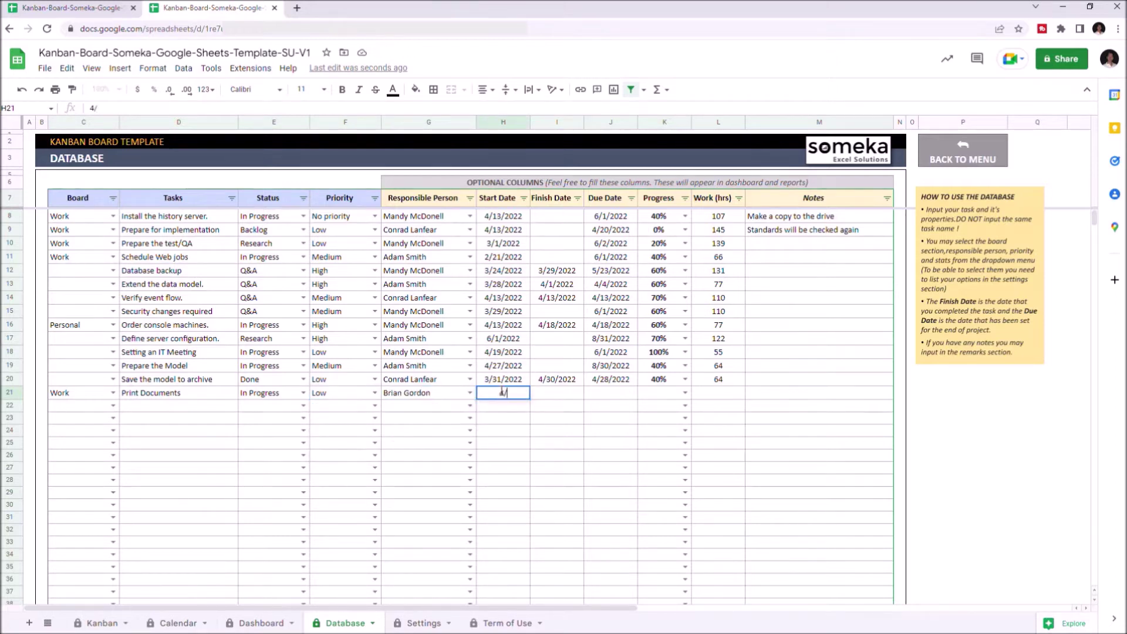
{"action": "type", "text": "1/2022"}
{"action": "left_click", "coordinate": [610, 393]}
{"action": "type", "text": "4/8"}
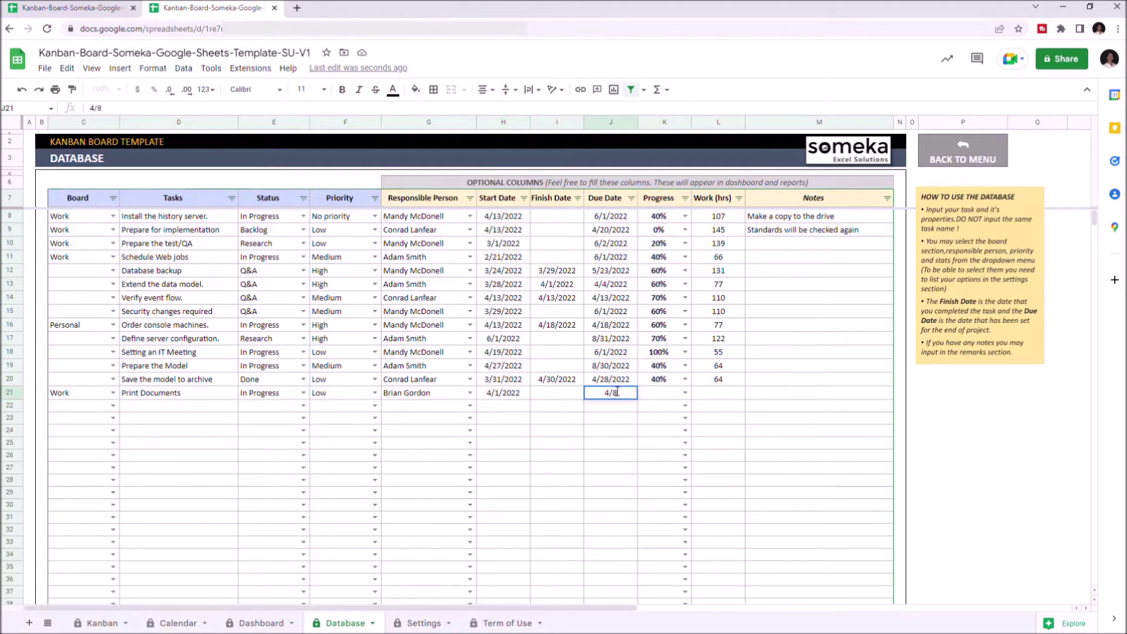
{"action": "type", "text": "/2022"}
{"action": "left_click", "coordinate": [684, 394]}
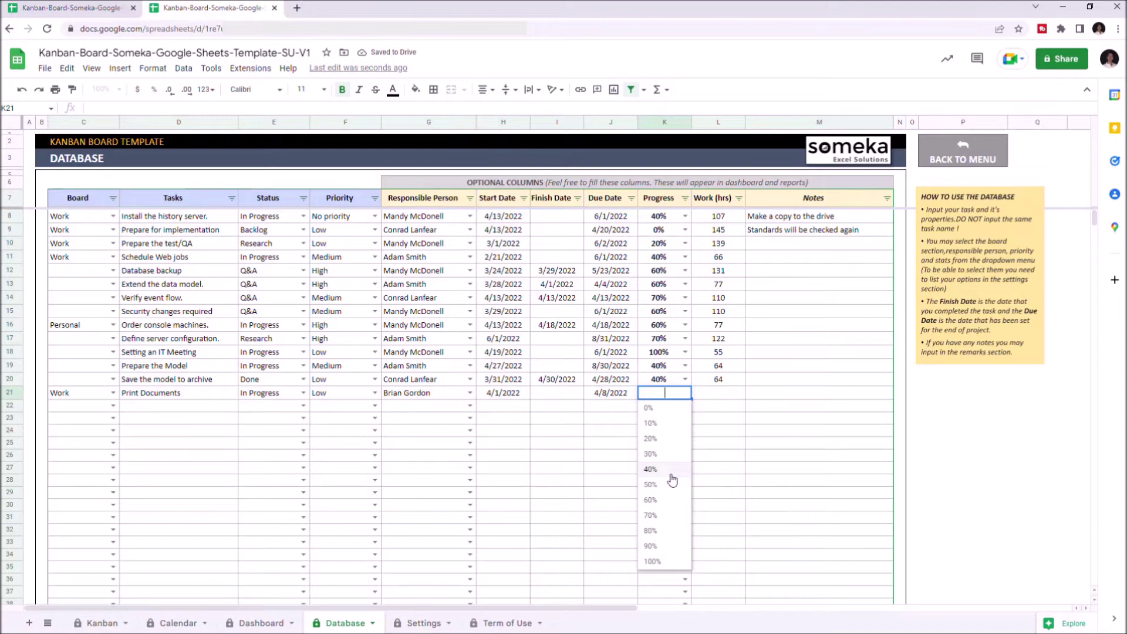
{"action": "left_click", "coordinate": [665, 470]}
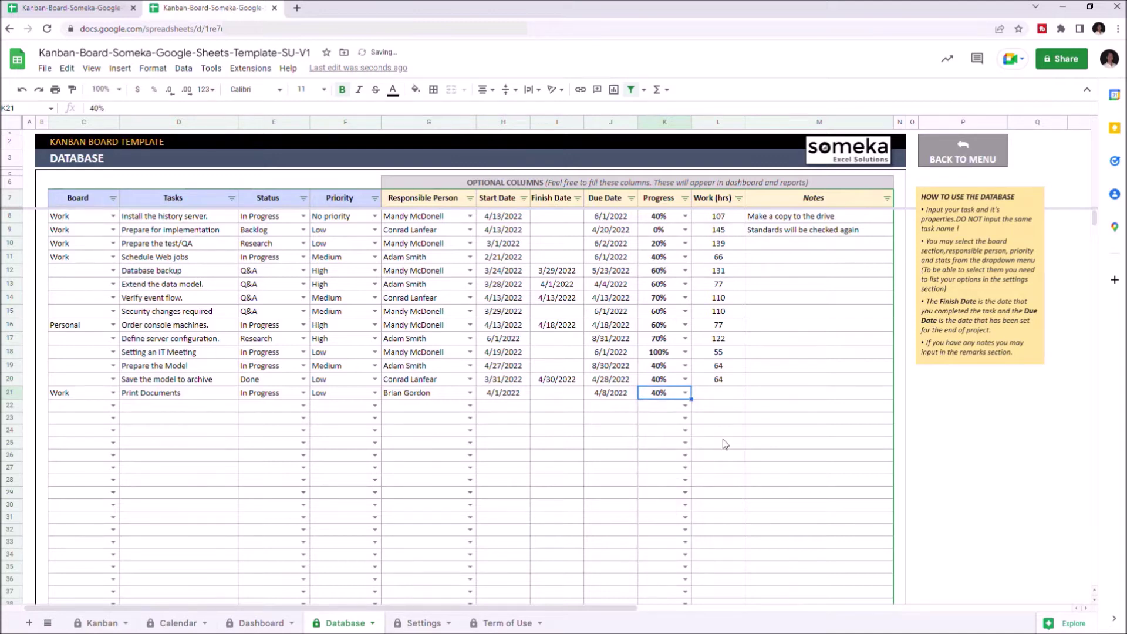
{"action": "left_click", "coordinate": [727, 394]}
{"action": "type", "text": "4"}
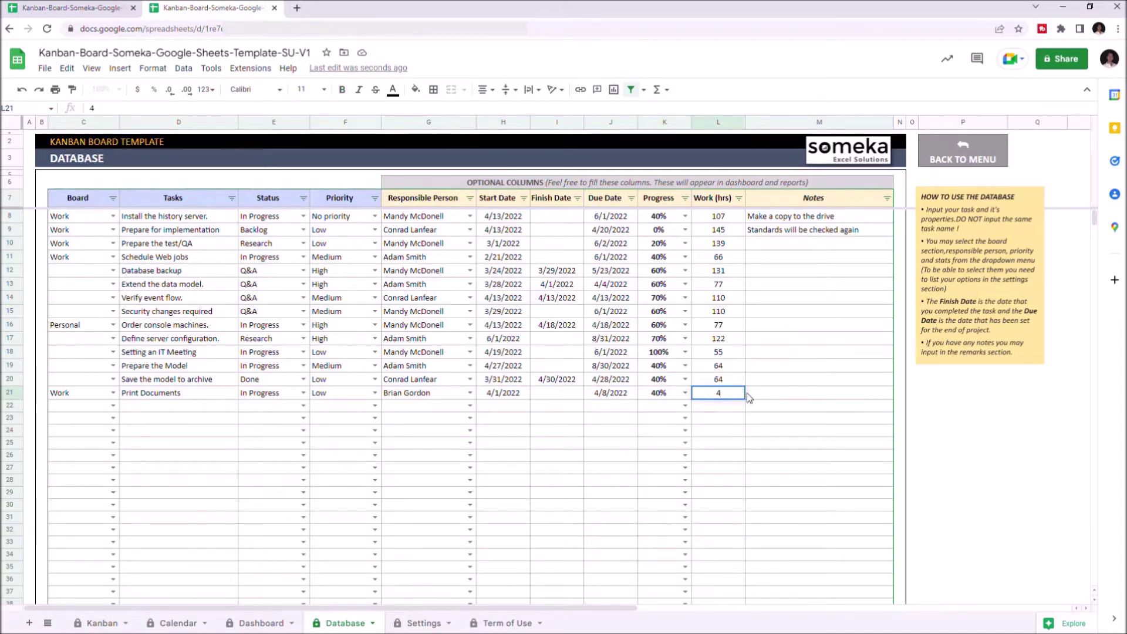
{"action": "key", "text": "Tab"}
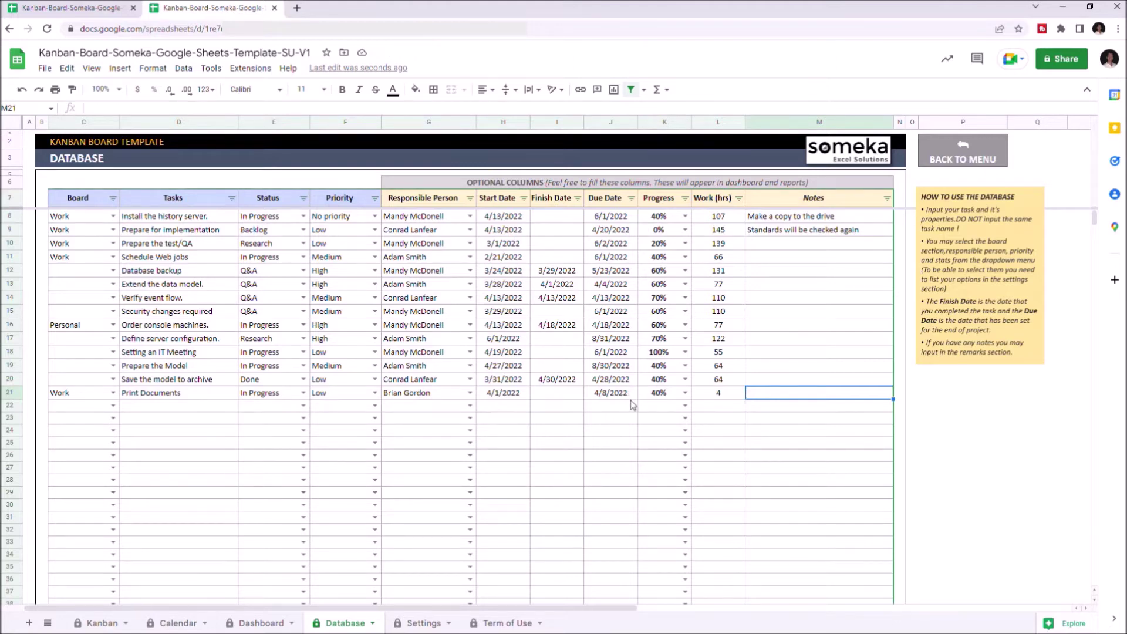
Step: Mark Print Documents as Done with progress 100%
{"action": "left_click", "coordinate": [303, 393]}
{"action": "left_click", "coordinate": [264, 440]}
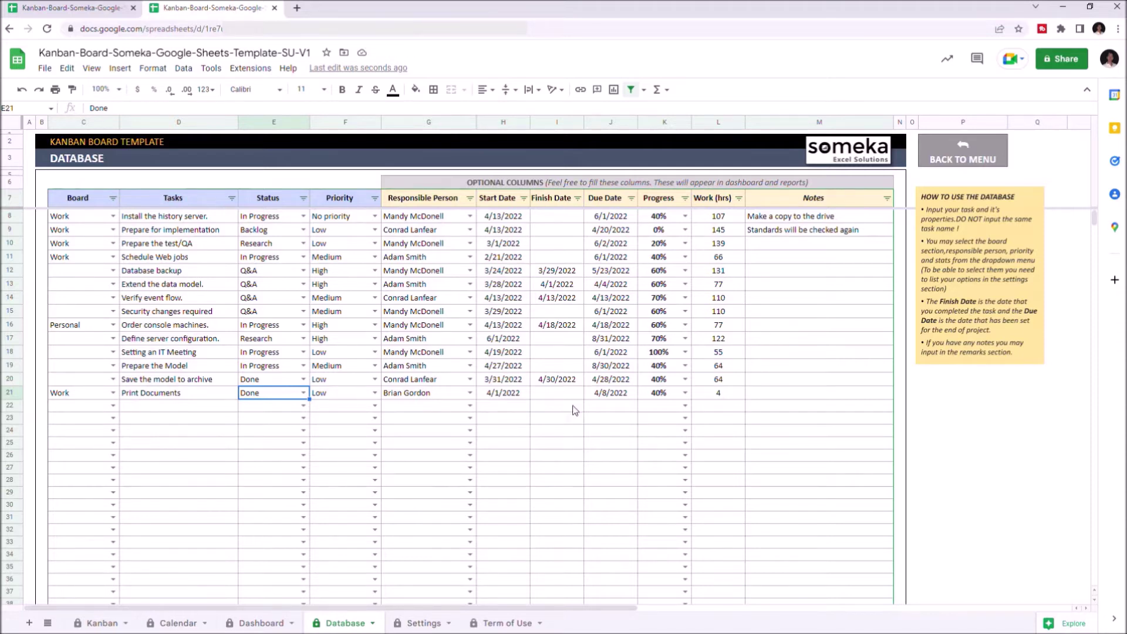
{"action": "left_click", "coordinate": [685, 393]}
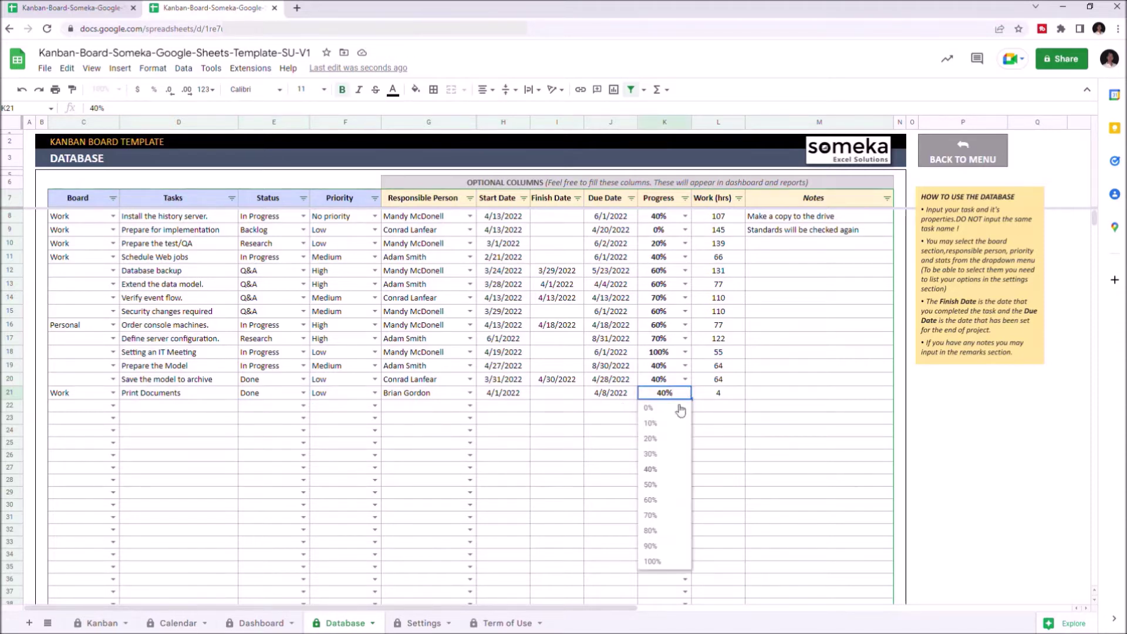
{"action": "left_click", "coordinate": [671, 564]}
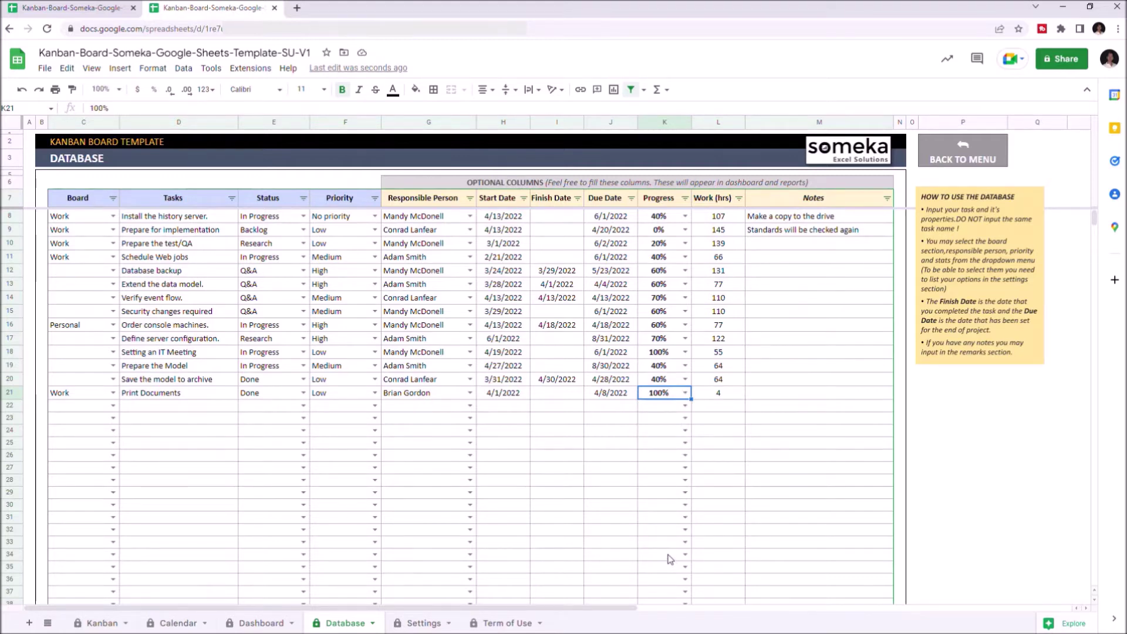
{"action": "left_click", "coordinate": [103, 622]}
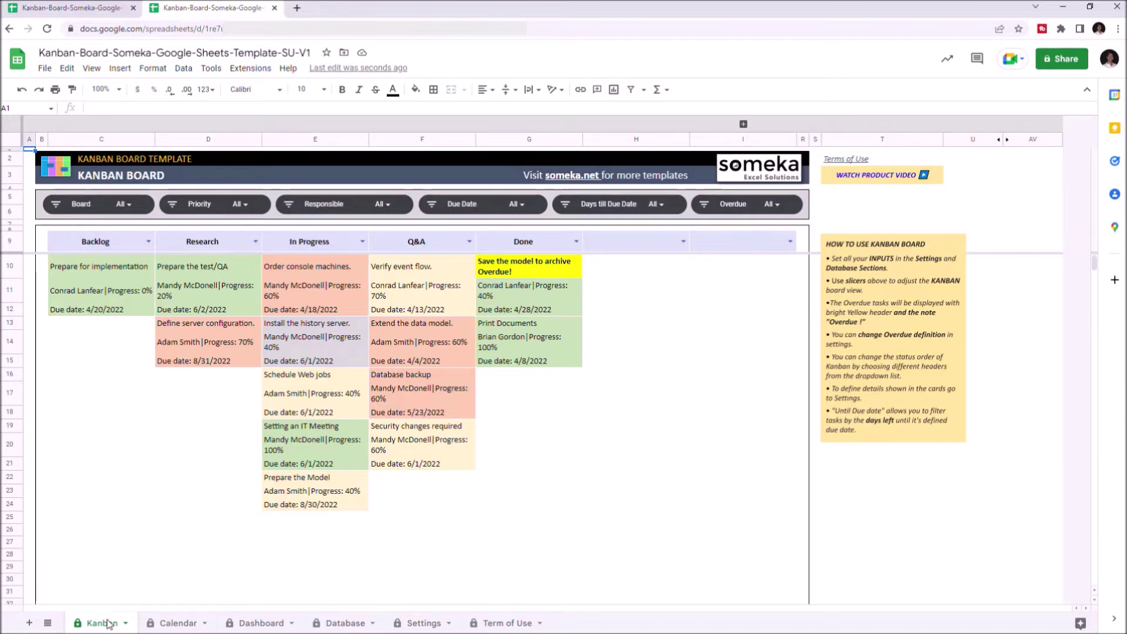
Step: Filter the Kanban Board slicer to Work only, then Personal only, then back to all boards
{"action": "left_click", "coordinate": [55, 203]}
{"action": "left_click", "coordinate": [90, 334]}
{"action": "left_click", "coordinate": [142, 373]}
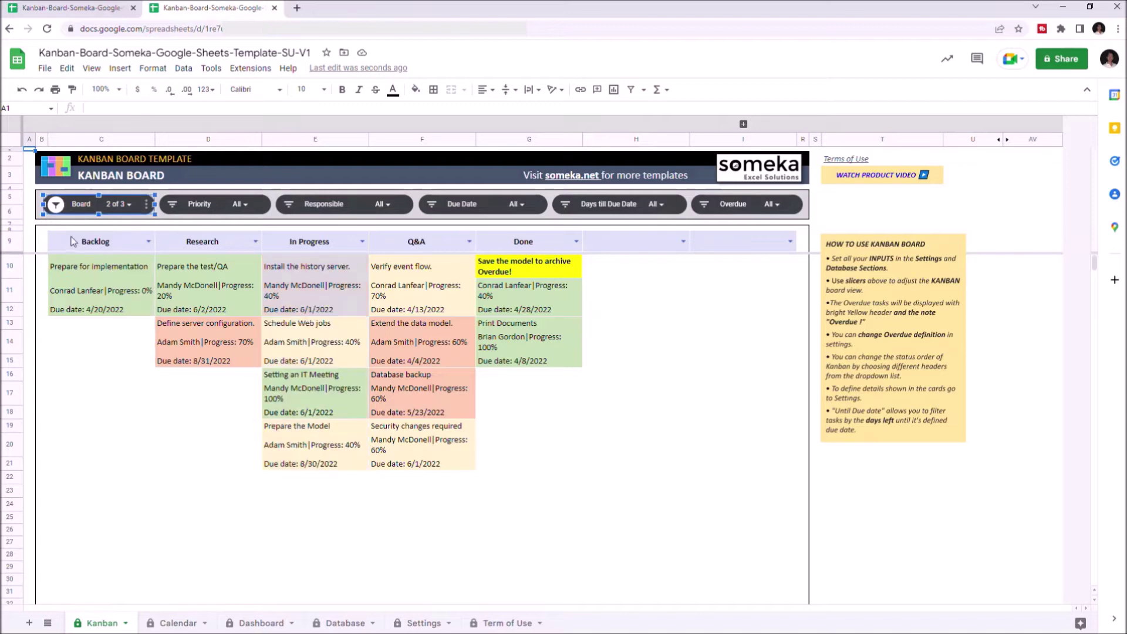
{"action": "left_click", "coordinate": [55, 204]}
{"action": "left_click", "coordinate": [84, 314]}
{"action": "left_click", "coordinate": [89, 334]}
{"action": "left_click", "coordinate": [141, 374]}
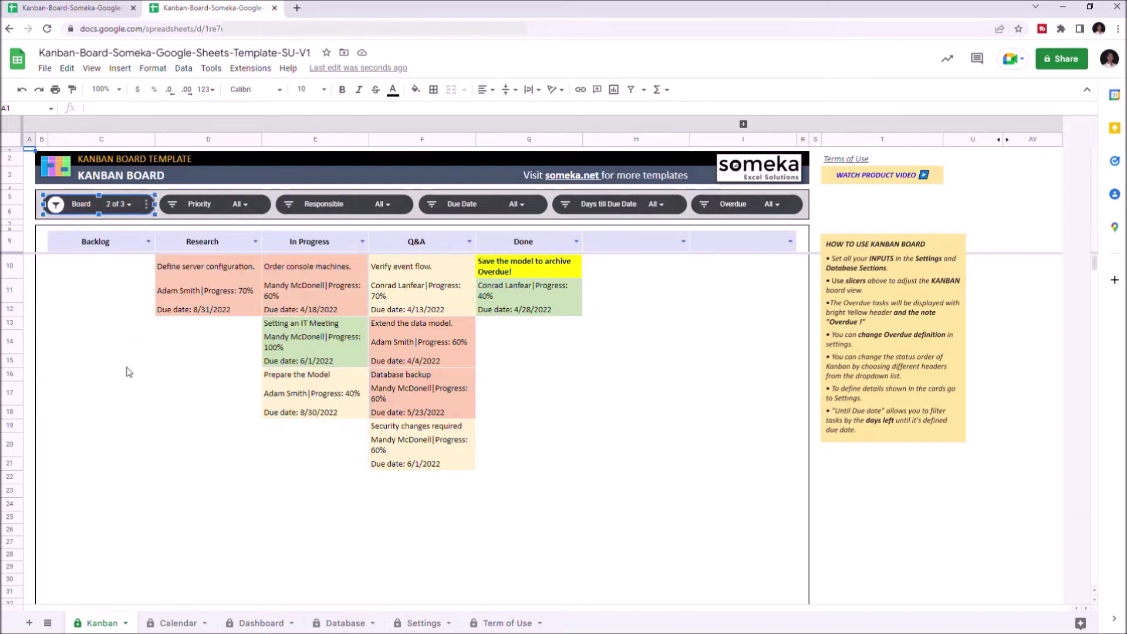
{"action": "left_click", "coordinate": [56, 203]}
{"action": "left_click", "coordinate": [84, 322]}
{"action": "left_click", "coordinate": [142, 378]}
Step: Hide two priority levels in the Priority slicer, then restore all priorities
{"action": "left_click", "coordinate": [172, 204]}
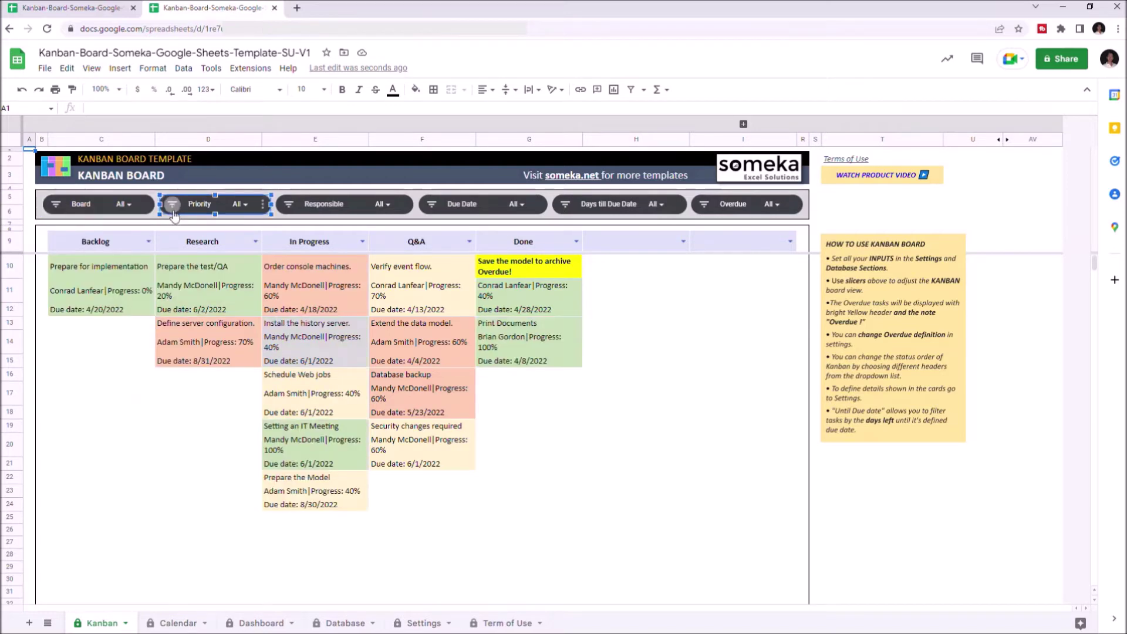
{"action": "left_click", "coordinate": [173, 206]}
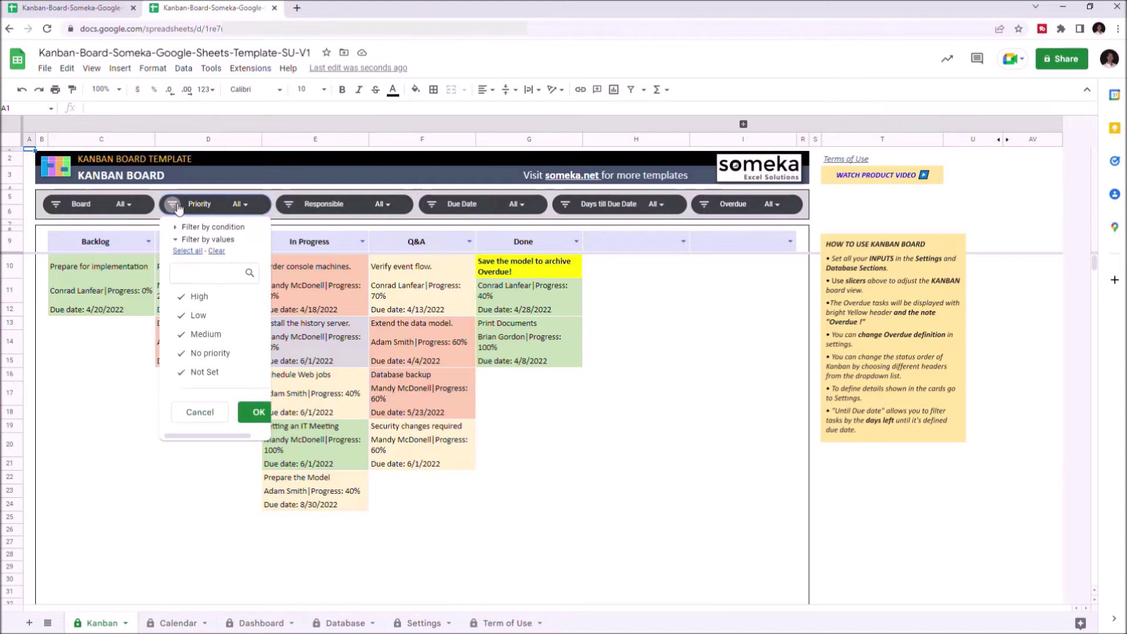
{"action": "left_click", "coordinate": [198, 315]}
{"action": "left_click", "coordinate": [204, 335]}
{"action": "left_click", "coordinate": [259, 412]}
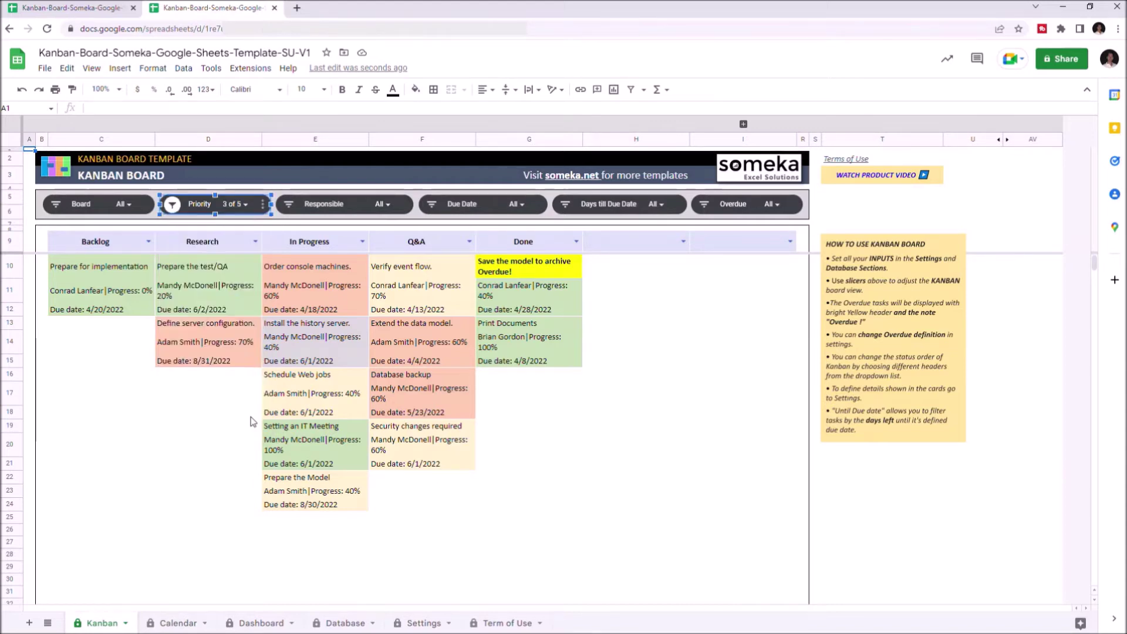
{"action": "left_click", "coordinate": [173, 205]}
{"action": "left_click", "coordinate": [209, 316]}
{"action": "left_click", "coordinate": [204, 334]}
{"action": "left_click", "coordinate": [254, 412]}
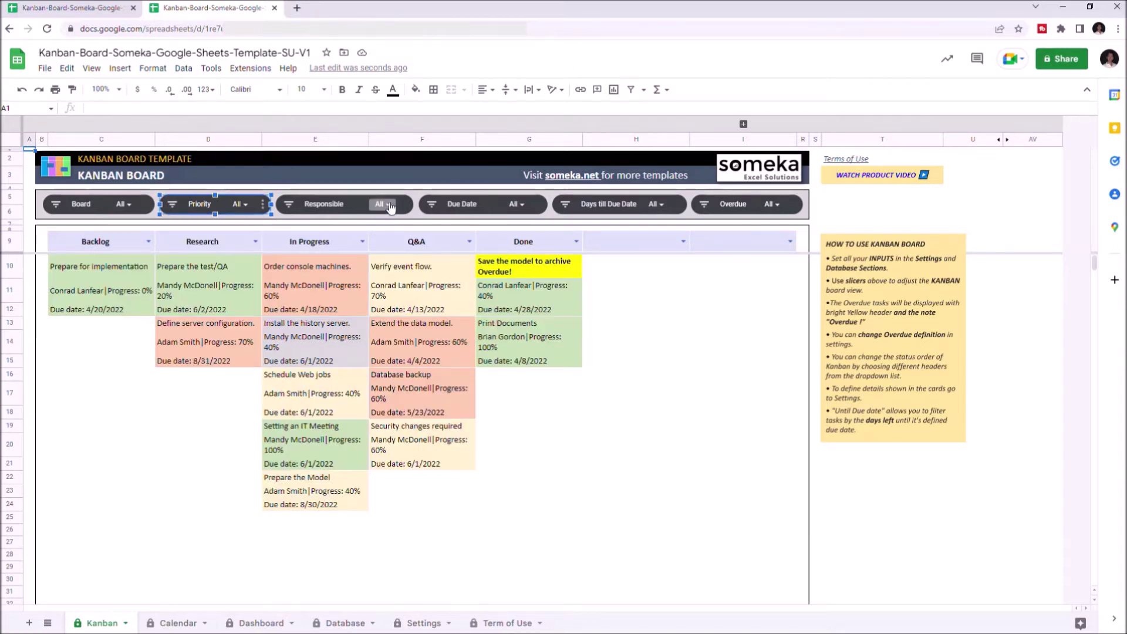
Step: Exclude two people in the Responsible slicer, then undo to show everyone again
{"action": "left_click", "coordinate": [388, 206]}
{"action": "left_click", "coordinate": [339, 352]}
{"action": "left_click", "coordinate": [336, 335]}
{"action": "left_click", "coordinate": [382, 413]}
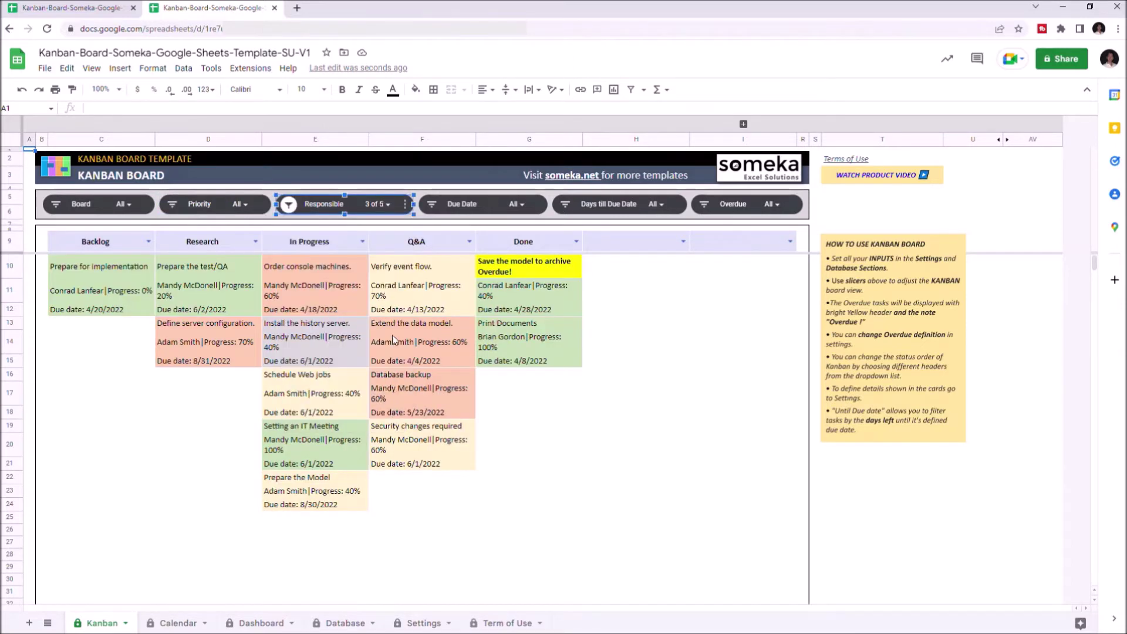
{"action": "left_click", "coordinate": [388, 204]}
{"action": "key", "text": "ctrl+z"}
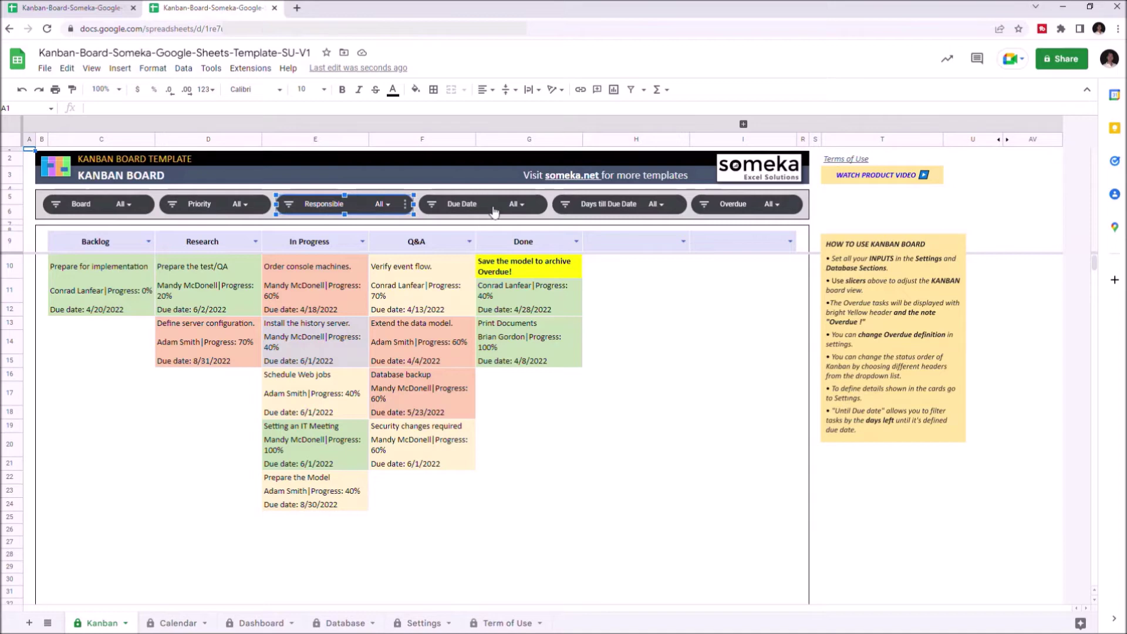
Step: Show only overdue tasks in the Overdue slicer, then reset it to all
{"action": "left_click", "coordinate": [659, 205]}
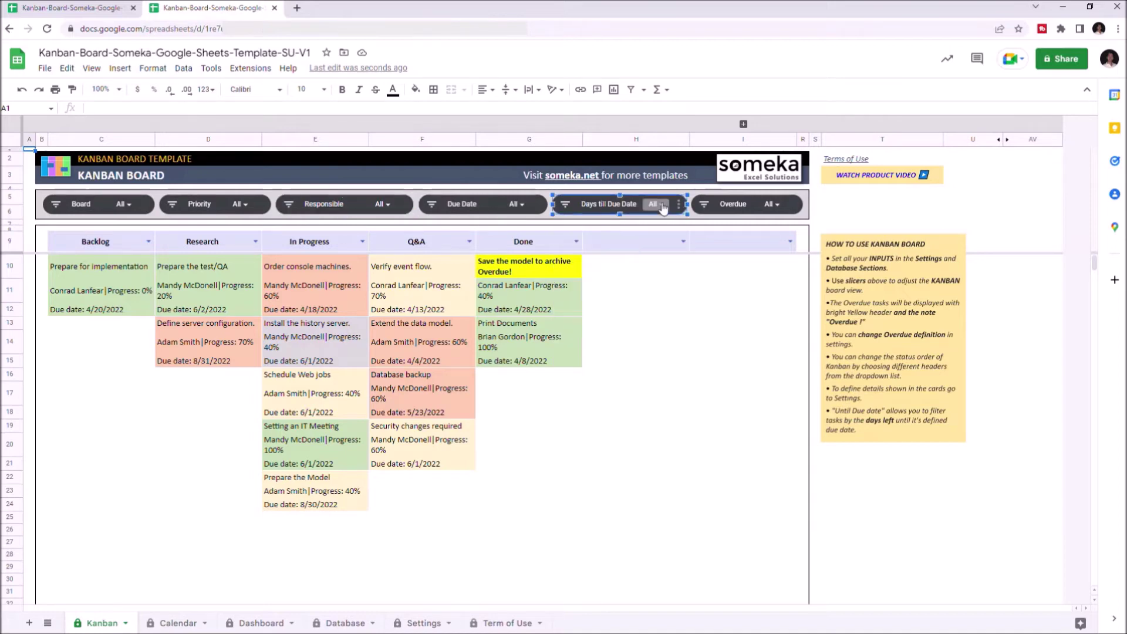
{"action": "left_click", "coordinate": [702, 207]}
{"action": "left_click", "coordinate": [727, 297]}
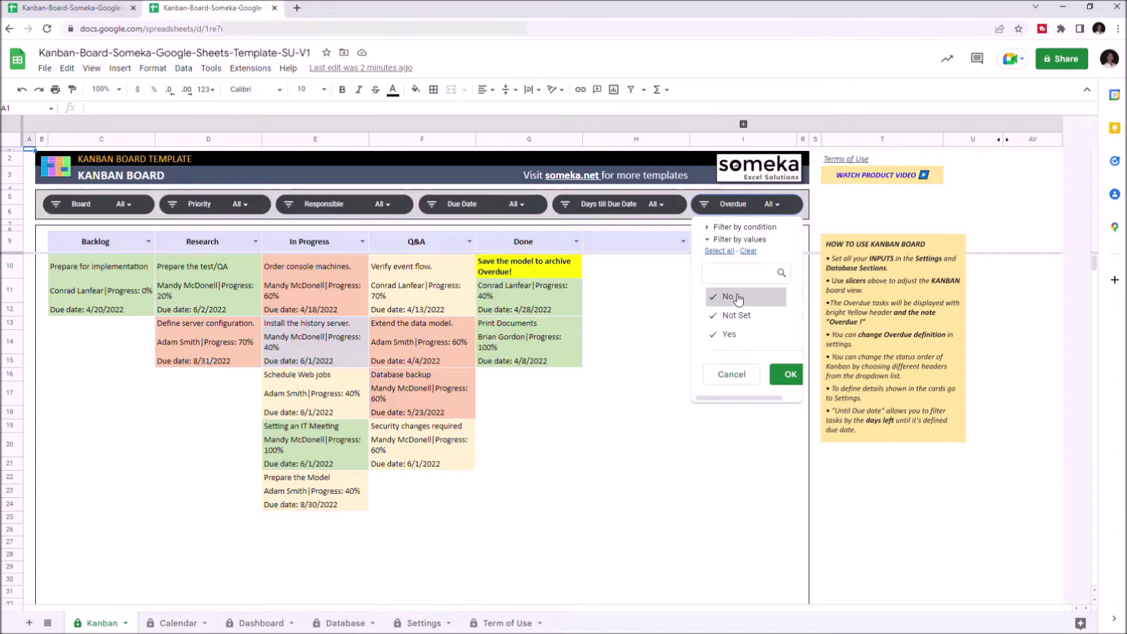
{"action": "left_click", "coordinate": [735, 315]}
{"action": "left_click", "coordinate": [791, 377]}
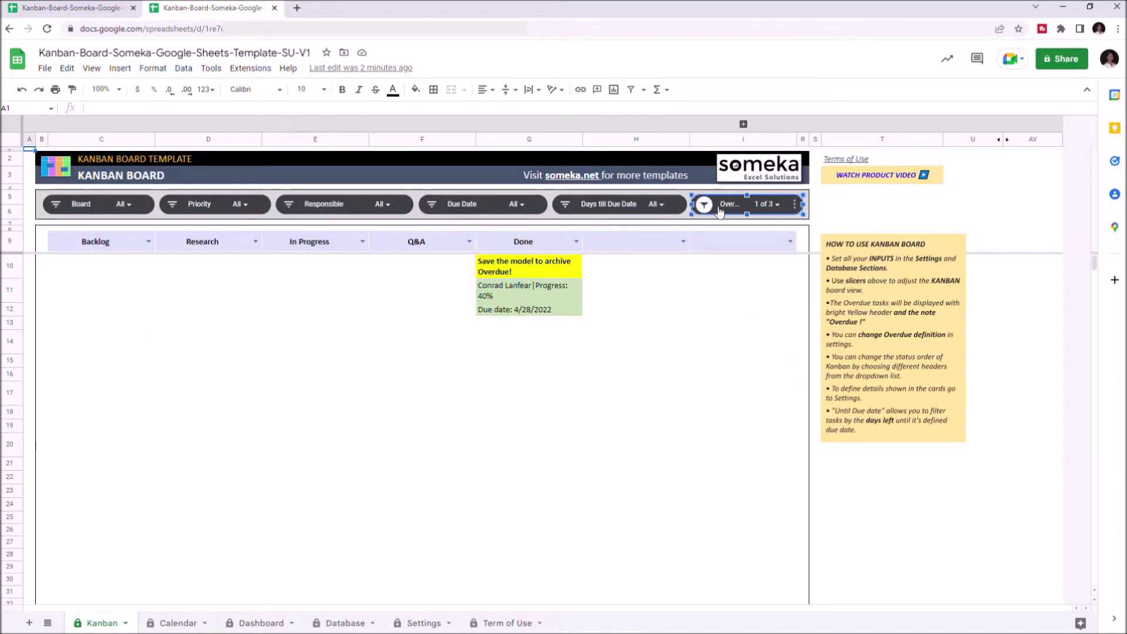
{"action": "left_click", "coordinate": [775, 204]}
{"action": "left_click", "coordinate": [715, 334]}
{"action": "left_click", "coordinate": [715, 314]}
{"action": "left_click", "coordinate": [790, 373]}
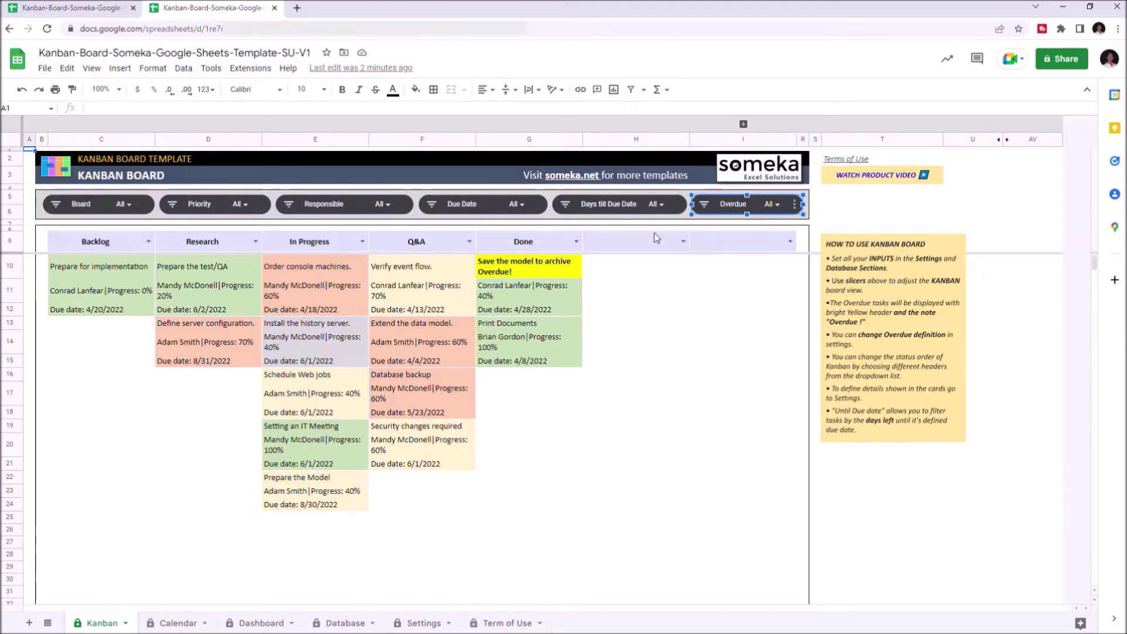
Step: Set empty Kanban column H9 to stage Q&A 2 and move Print Documents into it to check
{"action": "left_click", "coordinate": [685, 241]}
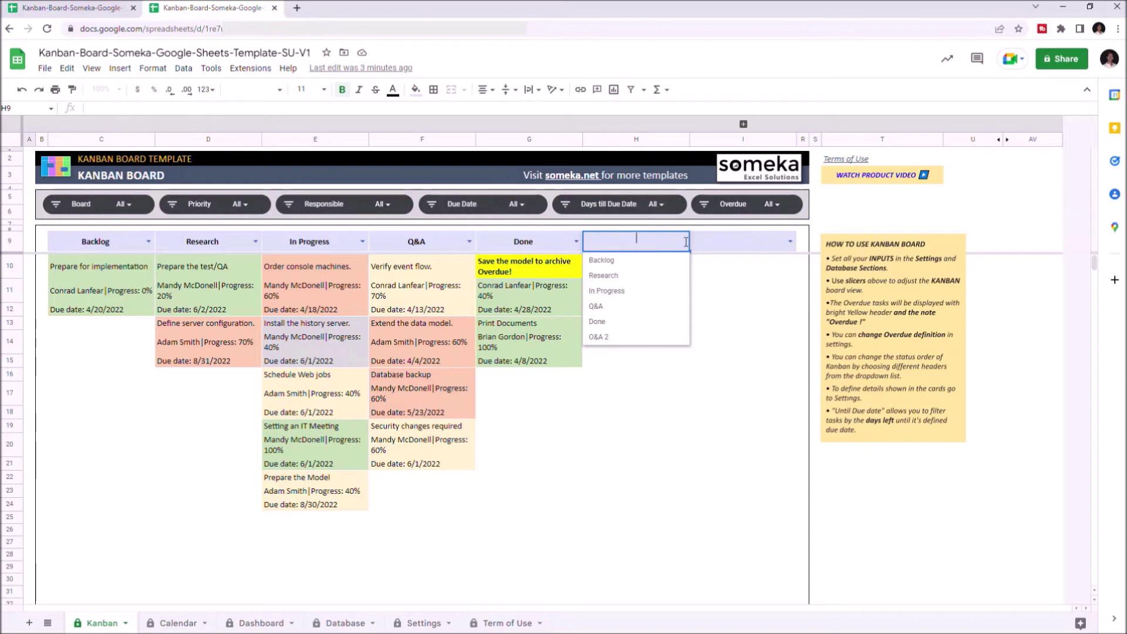
{"action": "left_click", "coordinate": [610, 337]}
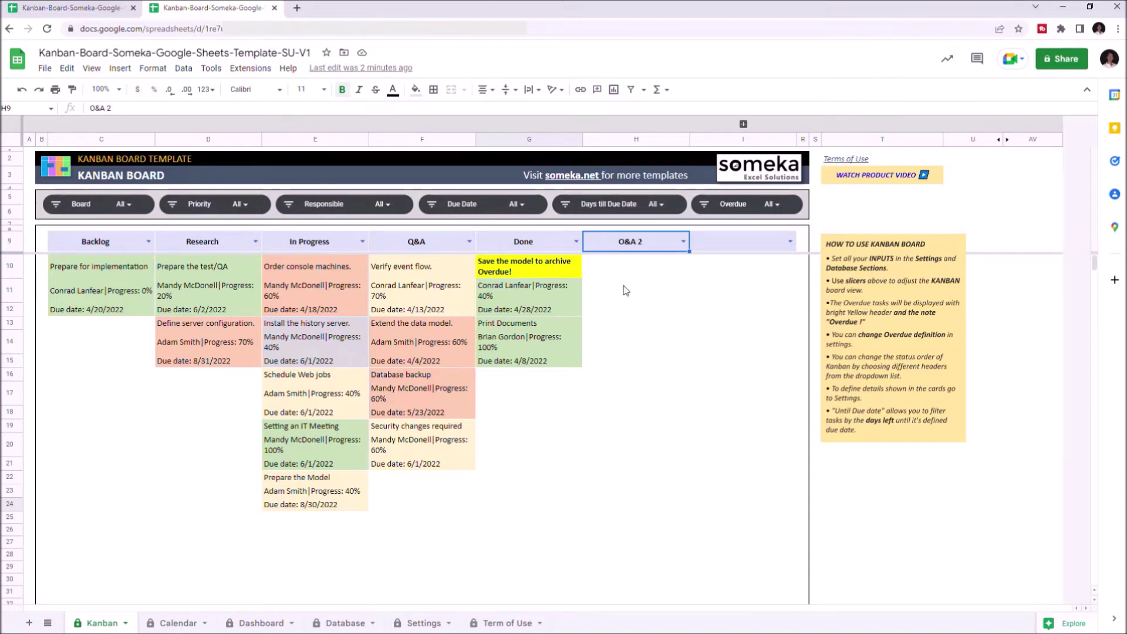
{"action": "left_click", "coordinate": [424, 623]}
{"action": "left_click", "coordinate": [345, 623]}
{"action": "left_click", "coordinate": [303, 392]}
{"action": "left_click", "coordinate": [254, 484]}
{"action": "left_click", "coordinate": [102, 623]}
{"action": "left_click", "coordinate": [636, 242]}
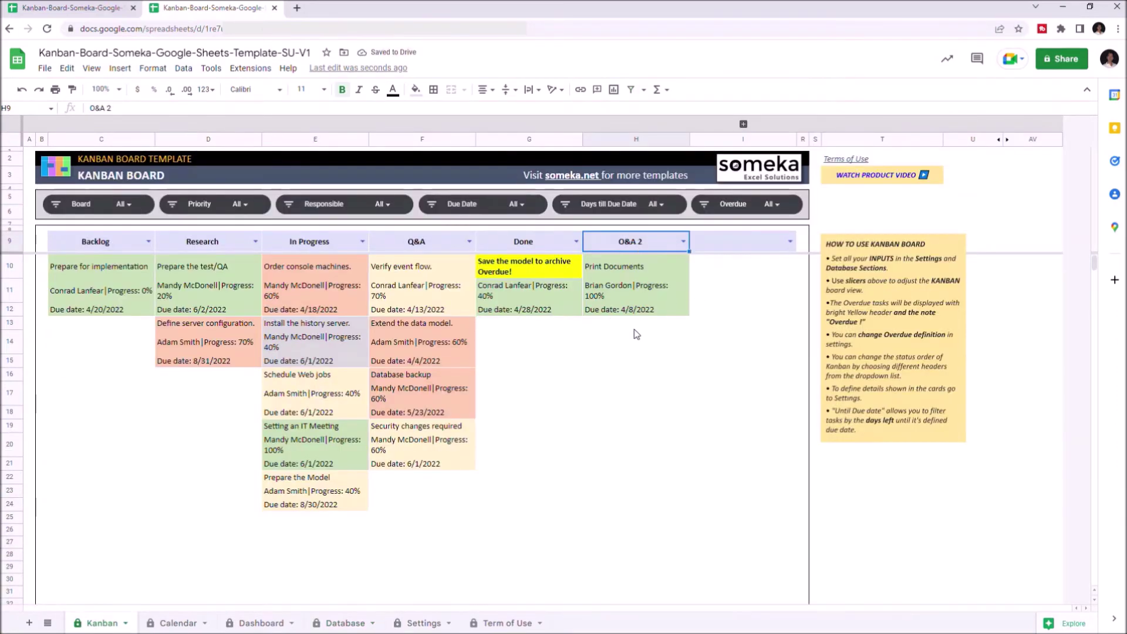
Step: Set Print Documents' status back to Done in the Database and return to the Kanban board
{"action": "left_click", "coordinate": [345, 623]}
{"action": "left_click", "coordinate": [303, 393]}
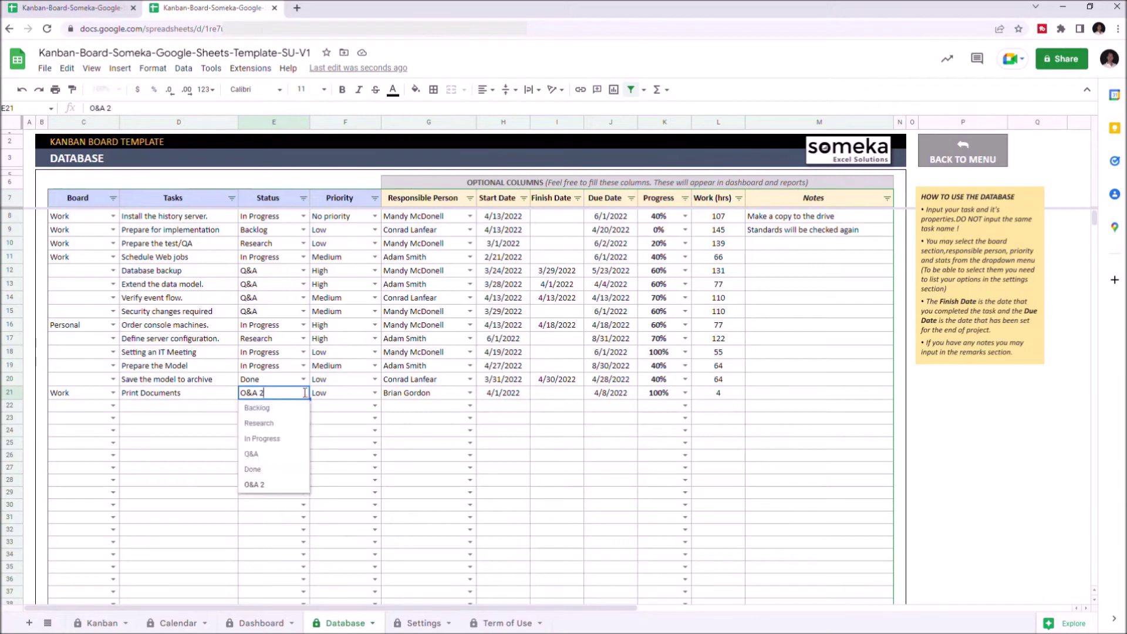
{"action": "left_click", "coordinate": [254, 478]}
{"action": "left_click", "coordinate": [102, 622]}
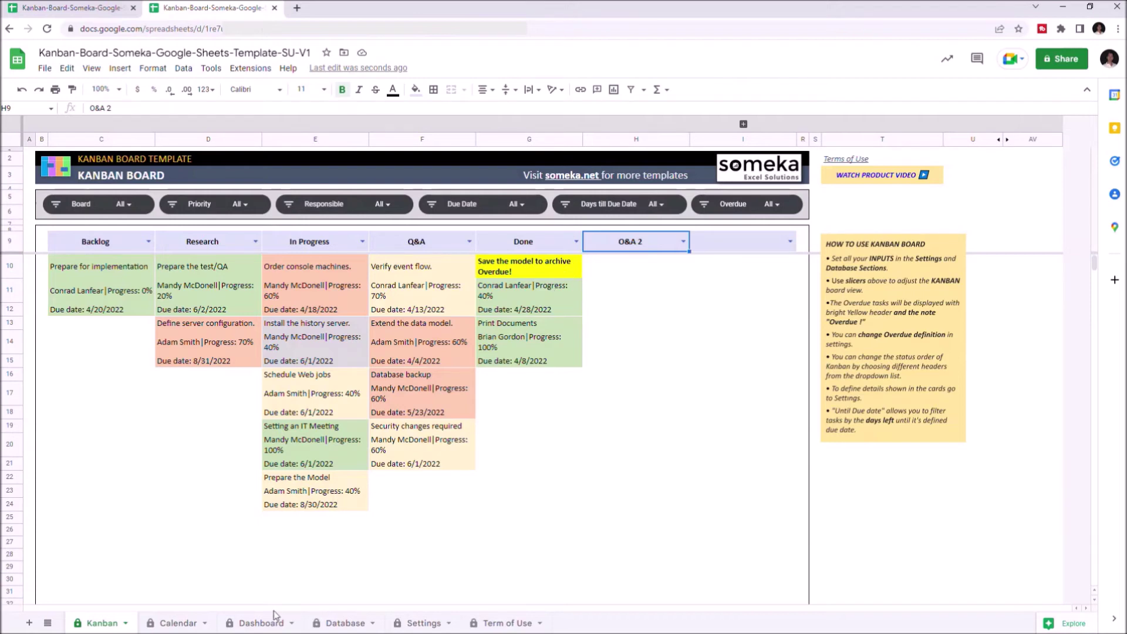
Step: Narrow the Dashboard to two of three boards and three responsible people
{"action": "left_click", "coordinate": [260, 623]}
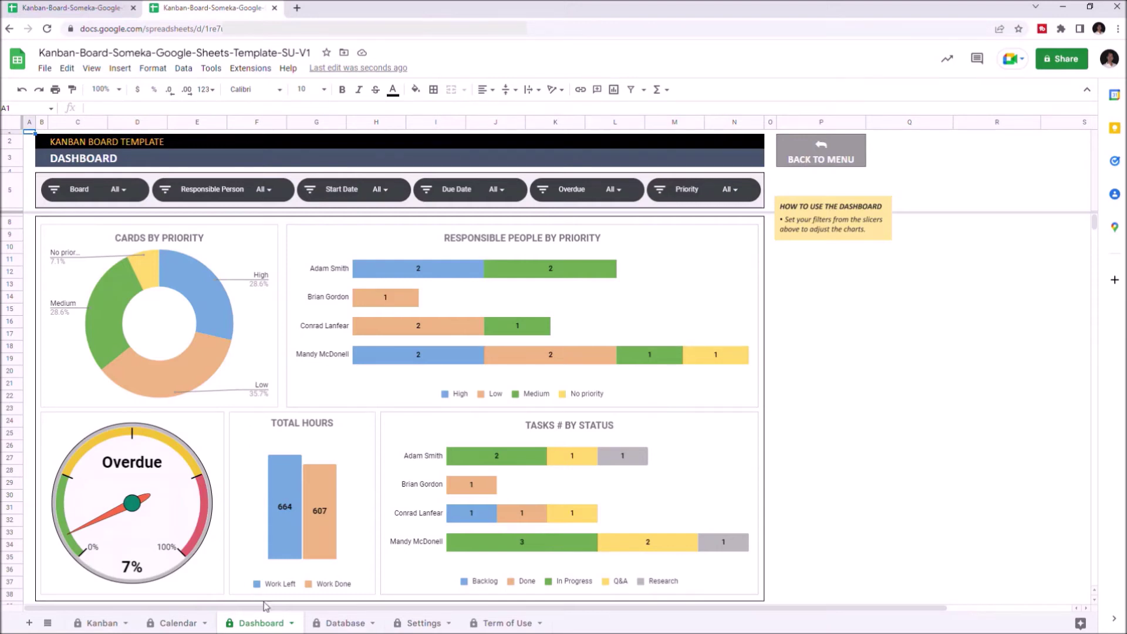
{"action": "left_click", "coordinate": [117, 190]}
{"action": "left_click", "coordinate": [80, 308]}
{"action": "left_click", "coordinate": [135, 365]}
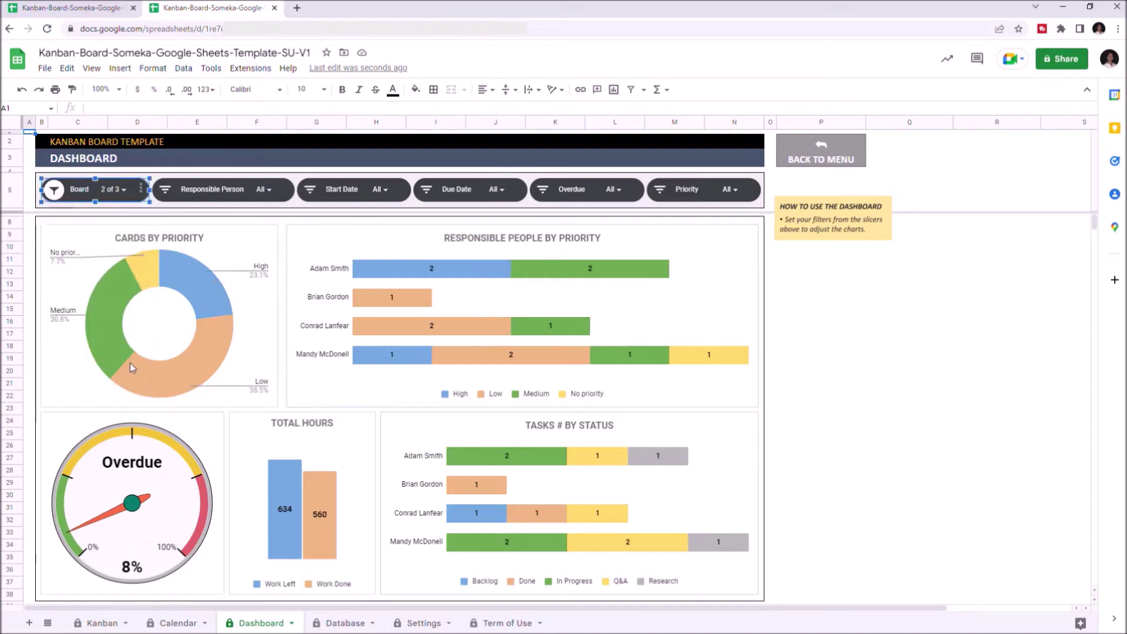
{"action": "left_click", "coordinate": [262, 190]}
{"action": "left_click", "coordinate": [189, 308]}
{"action": "left_click", "coordinate": [264, 398]}
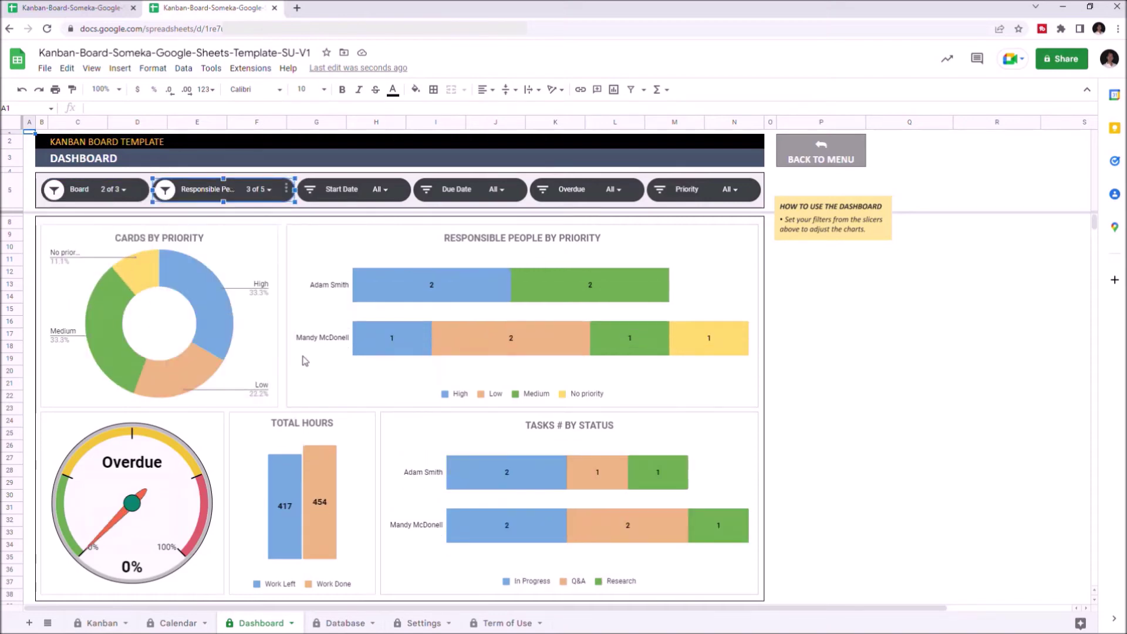
Step: Keep only three start dates and three due dates in the Dashboard slicers
{"action": "left_click", "coordinate": [381, 189]}
{"action": "left_click", "coordinate": [328, 308]}
{"action": "left_click", "coordinate": [394, 397]}
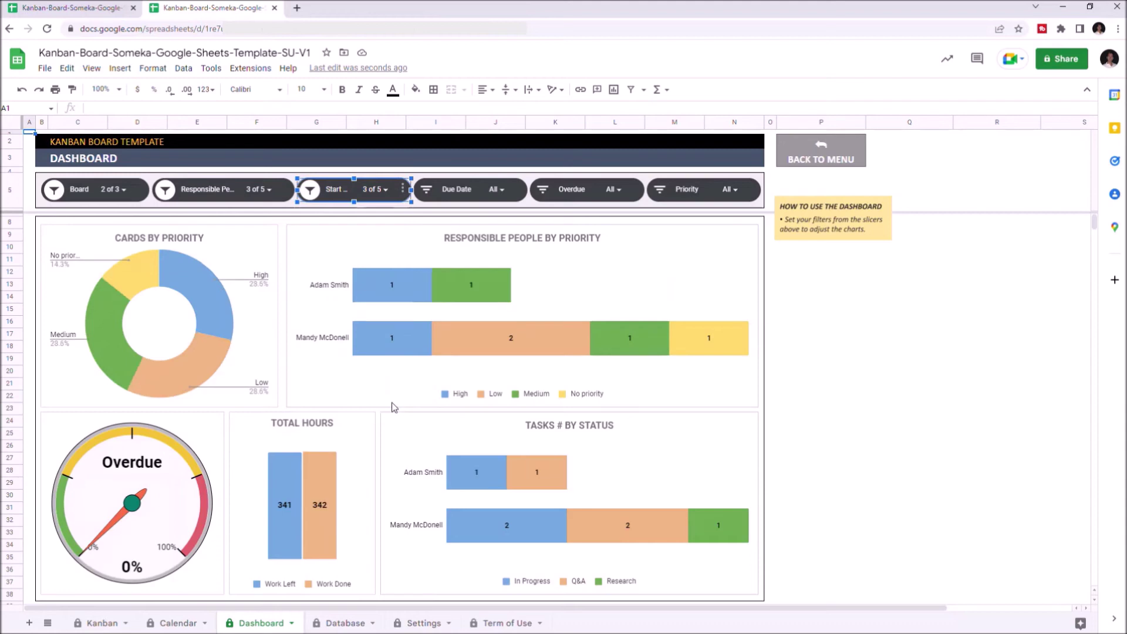
{"action": "left_click", "coordinate": [496, 189]}
{"action": "left_click", "coordinate": [445, 307]}
{"action": "left_click", "coordinate": [446, 339]}
{"action": "left_click", "coordinate": [511, 397]}
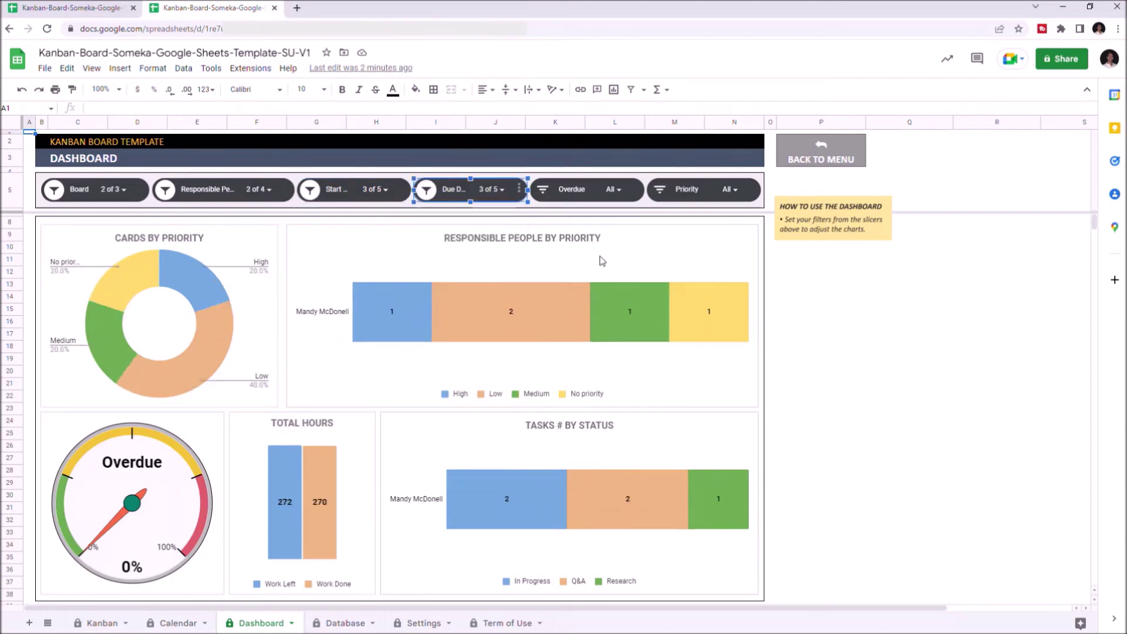
Step: Filter the charts to not-overdue tasks only, then remove the Overdue filter
{"action": "left_click", "coordinate": [616, 190]}
{"action": "left_click", "coordinate": [564, 307]}
{"action": "left_click", "coordinate": [627, 344]}
{"action": "left_click", "coordinate": [608, 190]}
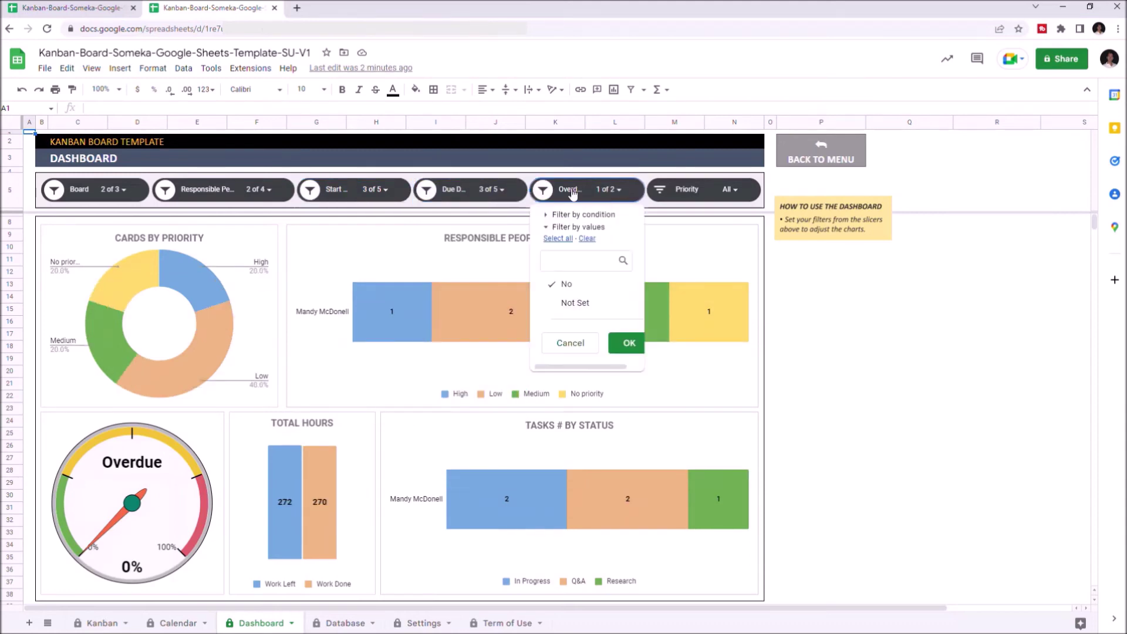
{"action": "left_click", "coordinate": [627, 344]}
{"action": "left_click", "coordinate": [557, 196]}
{"action": "left_click", "coordinate": [565, 307]}
{"action": "left_click", "coordinate": [627, 343]}
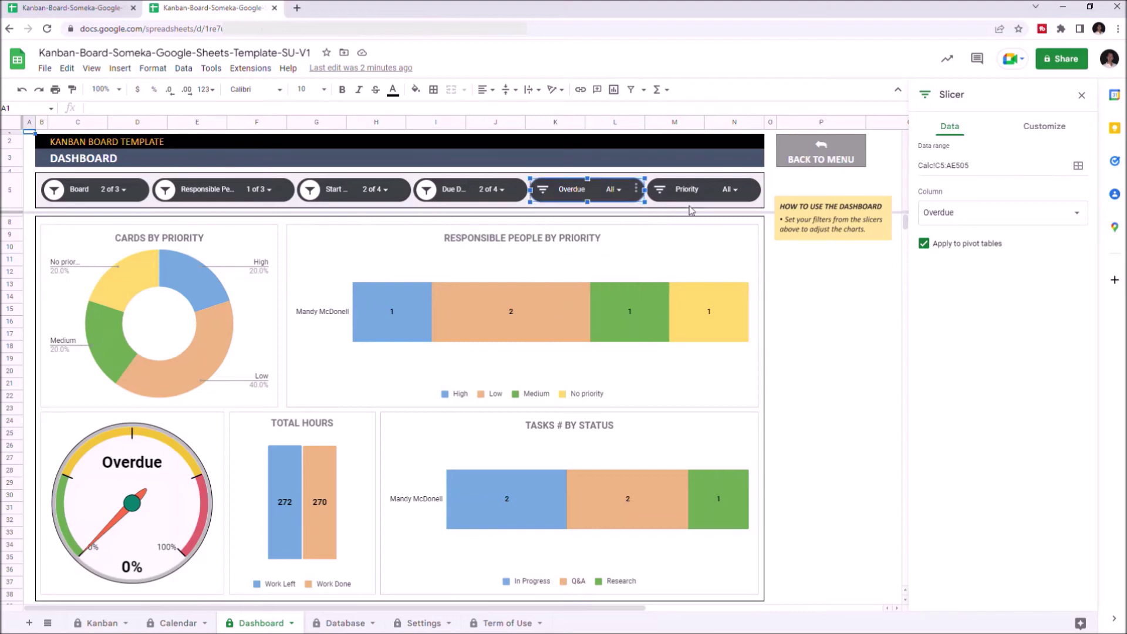
Step: Exclude Low priority from the Dashboard charts, then go to the Calendar sheet
{"action": "left_click", "coordinate": [660, 190]}
{"action": "left_click", "coordinate": [685, 303]}
{"action": "left_click", "coordinate": [746, 398]}
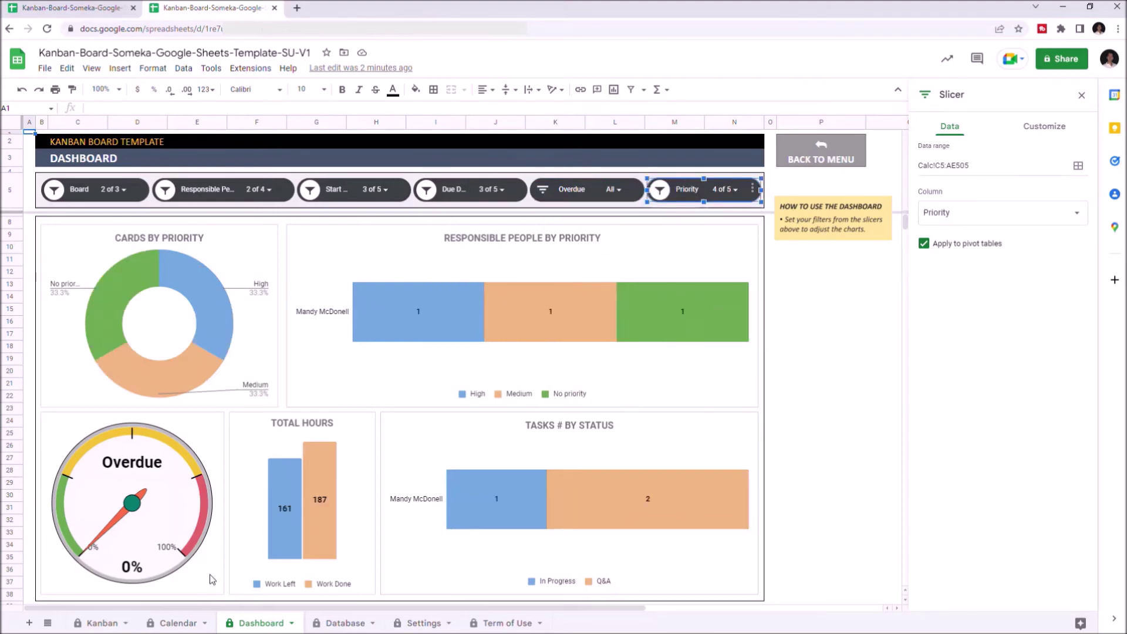
{"action": "left_click", "coordinate": [189, 625]}
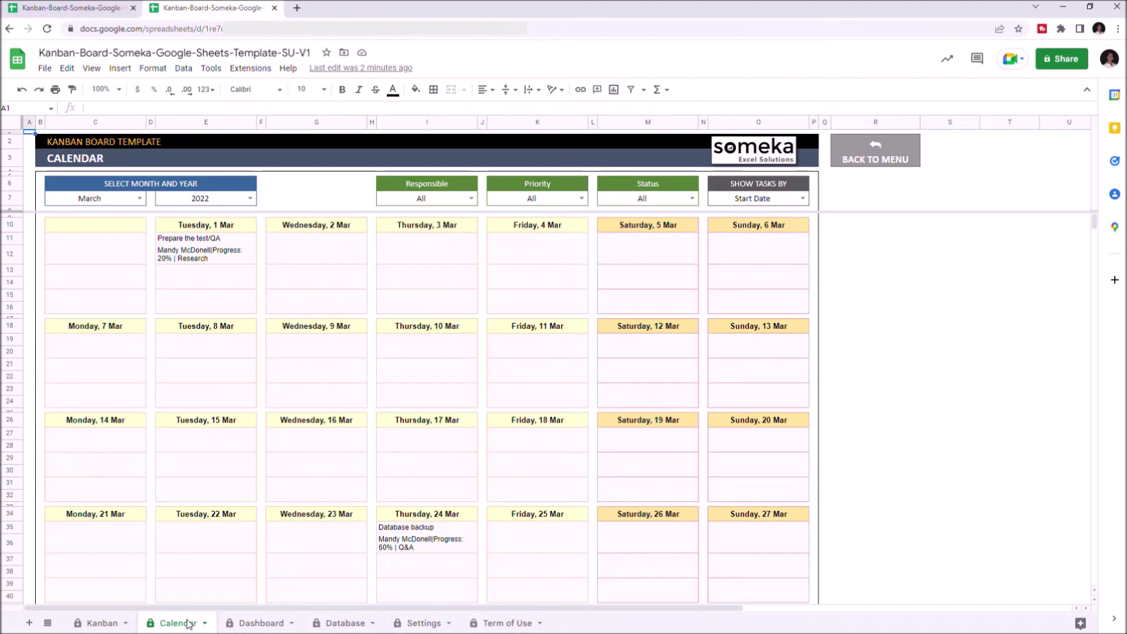
{"action": "left_click", "coordinate": [801, 199]}
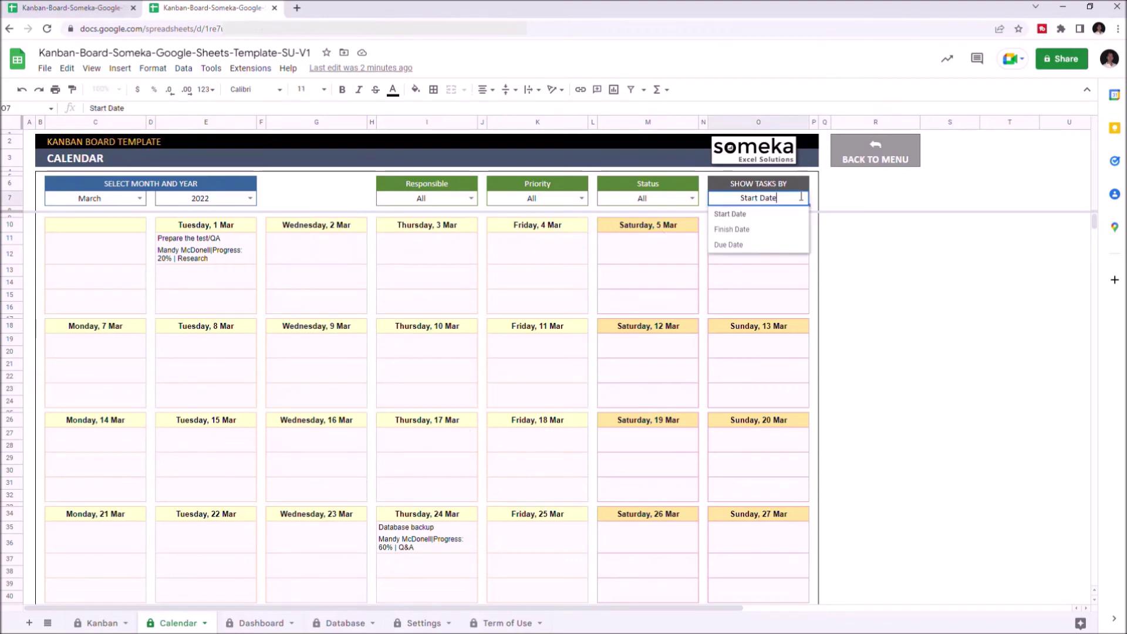
{"action": "left_click", "coordinate": [762, 232]}
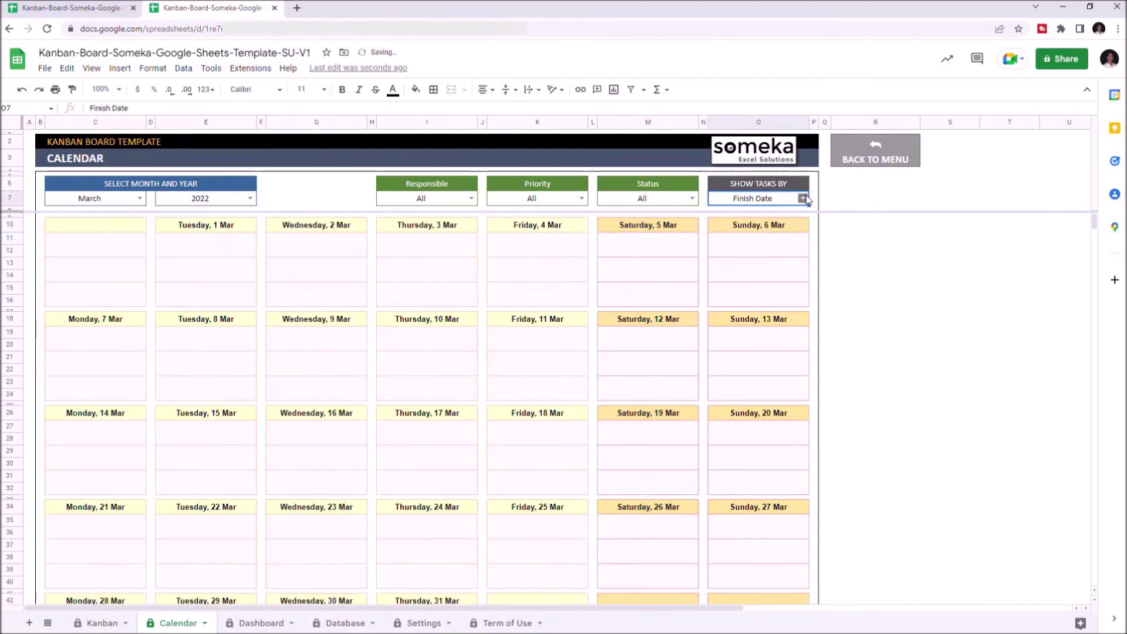
{"action": "left_click", "coordinate": [804, 200]}
{"action": "left_click", "coordinate": [757, 245]}
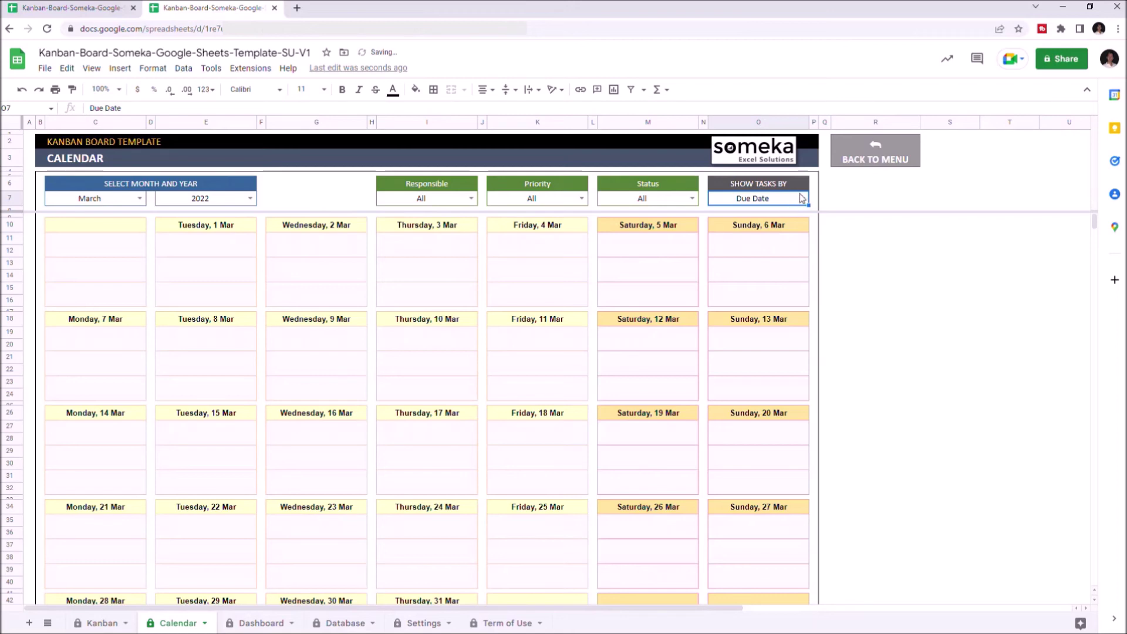
{"action": "left_click", "coordinate": [801, 199]}
{"action": "left_click", "coordinate": [757, 222]}
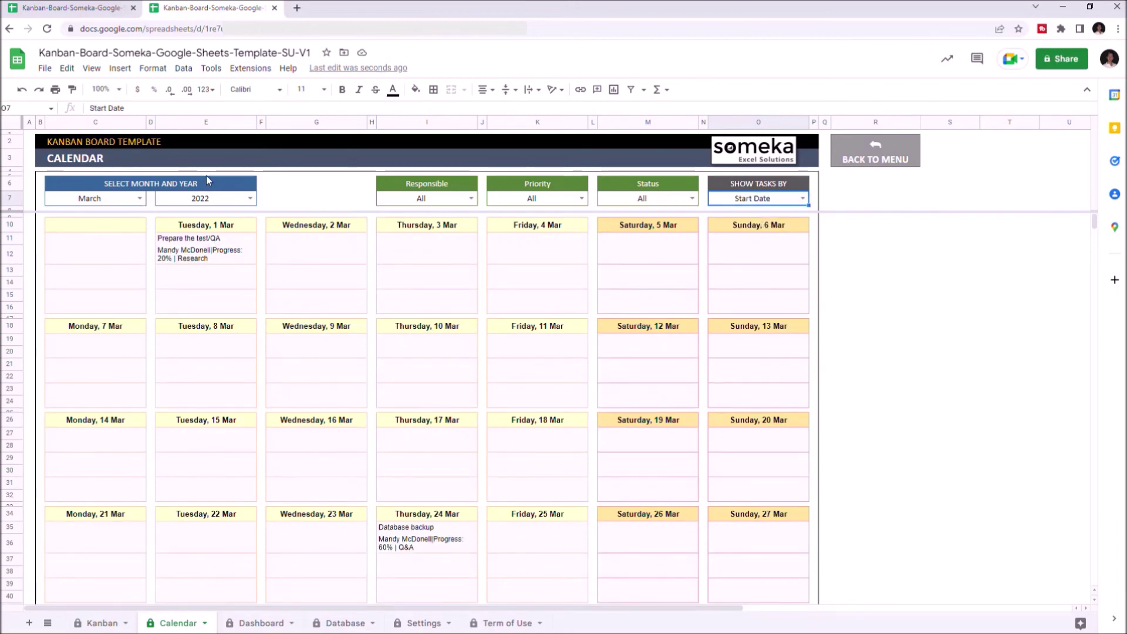
Step: Switch the calendar month through May, August and February, ending on April 2022
{"action": "left_click", "coordinate": [140, 199]}
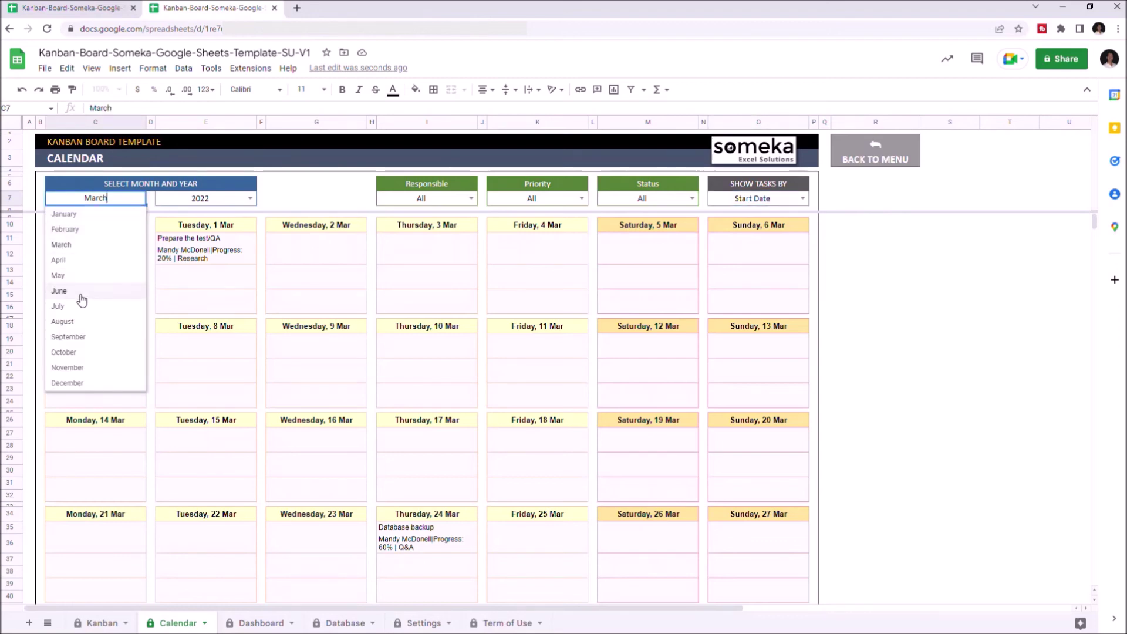
{"action": "left_click", "coordinate": [61, 276]}
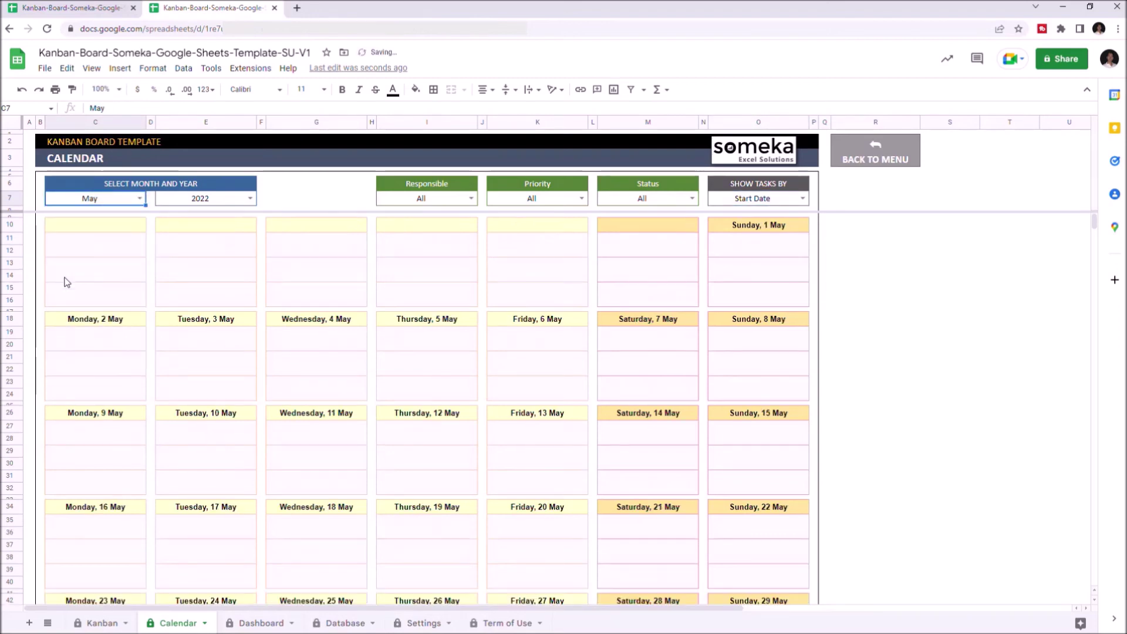
{"action": "left_click", "coordinate": [139, 199]}
{"action": "left_click", "coordinate": [70, 322]}
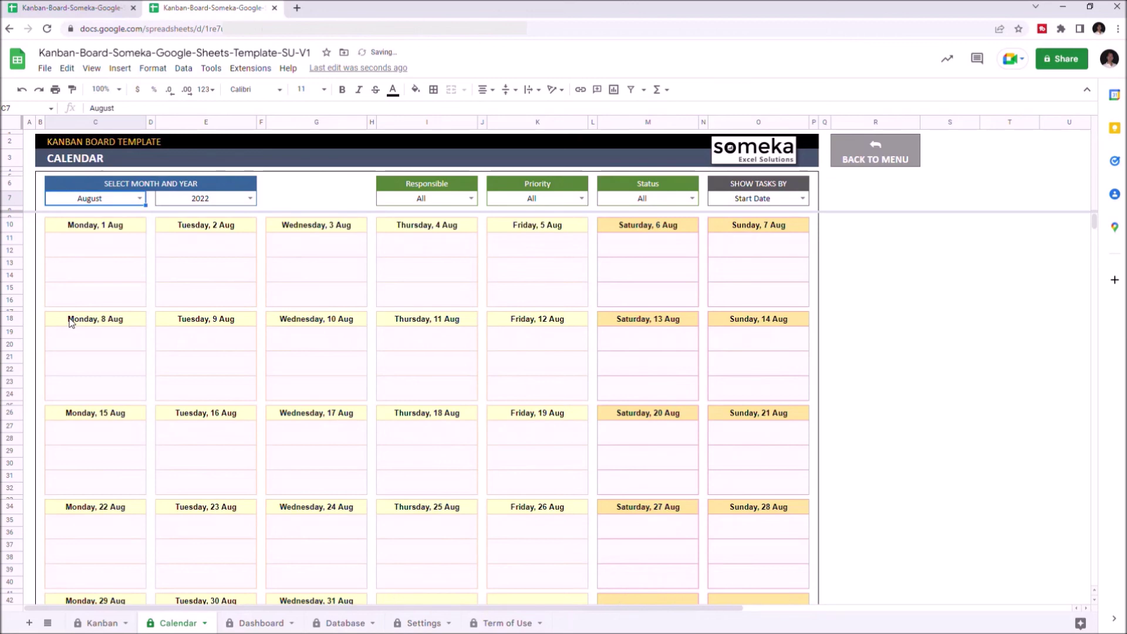
{"action": "left_click", "coordinate": [139, 199]}
{"action": "left_click", "coordinate": [63, 223]}
{"action": "left_click", "coordinate": [139, 199]}
{"action": "left_click", "coordinate": [64, 261]}
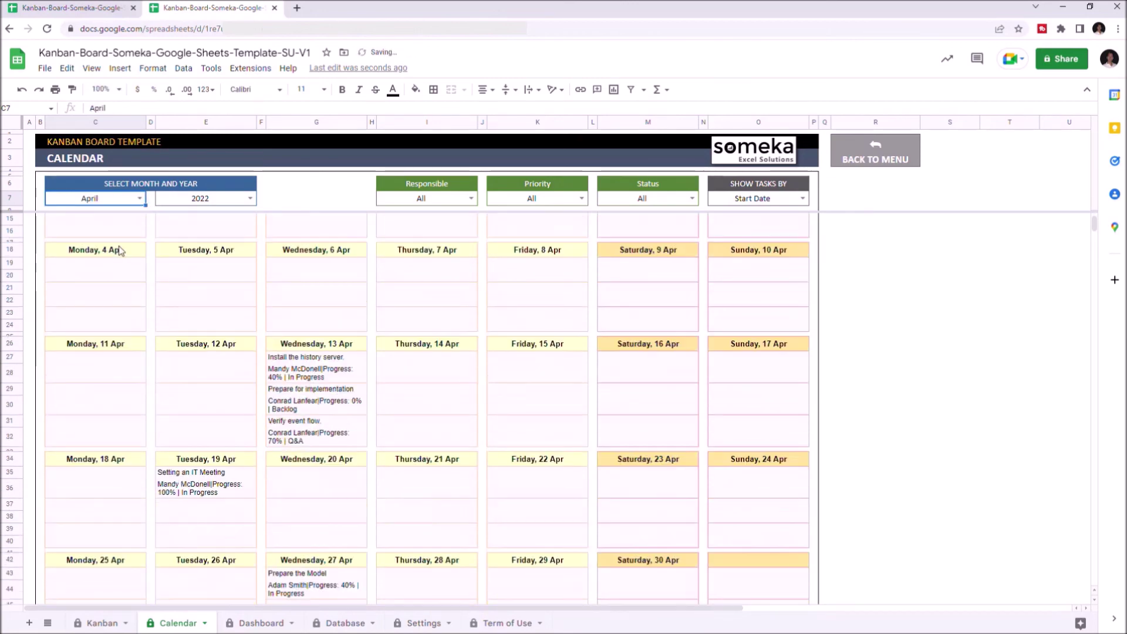
{"action": "scroll", "coordinate": [121, 251], "scroll_direction": "down", "scroll_amount": 1}
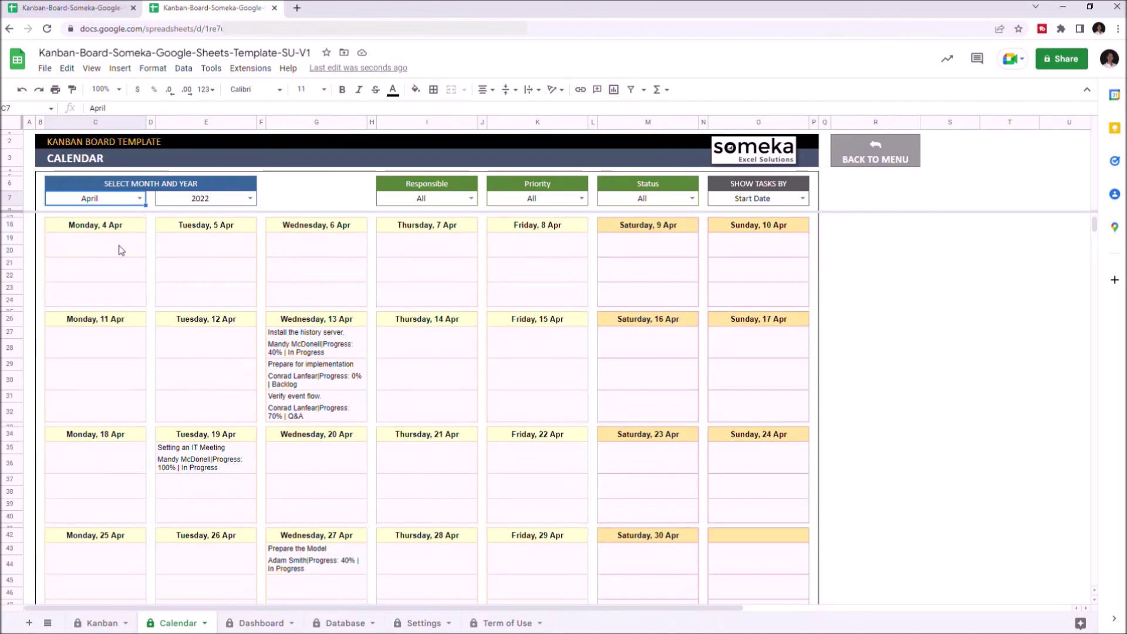
{"action": "scroll", "coordinate": [121, 252], "scroll_direction": "up", "scroll_amount": 1}
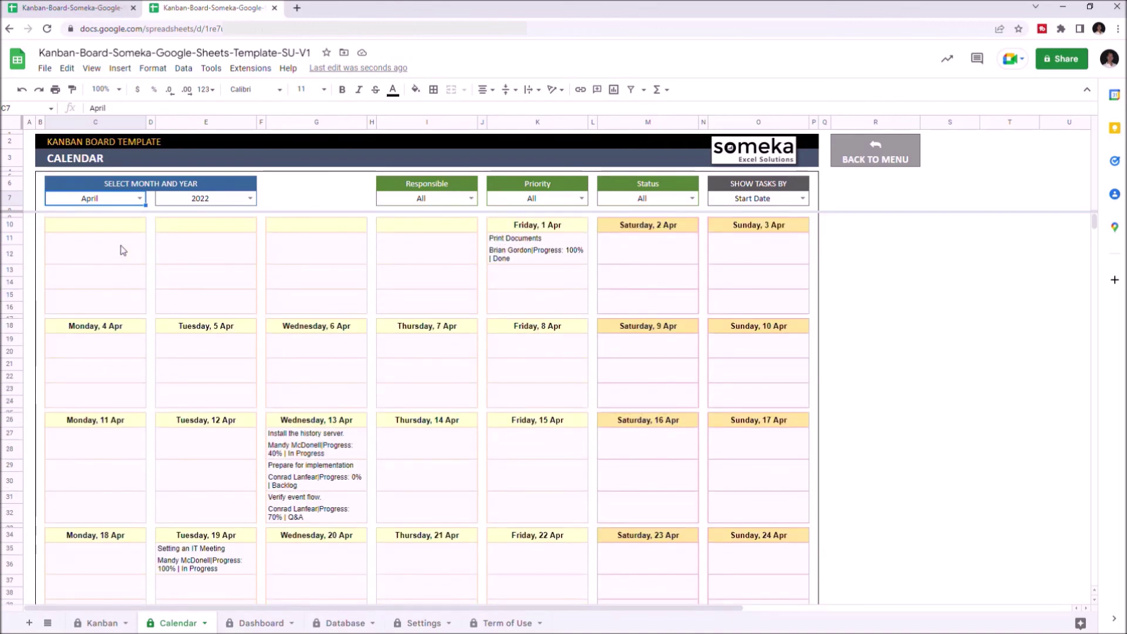
{"action": "left_click", "coordinate": [472, 199]}
{"action": "left_click", "coordinate": [423, 244]}
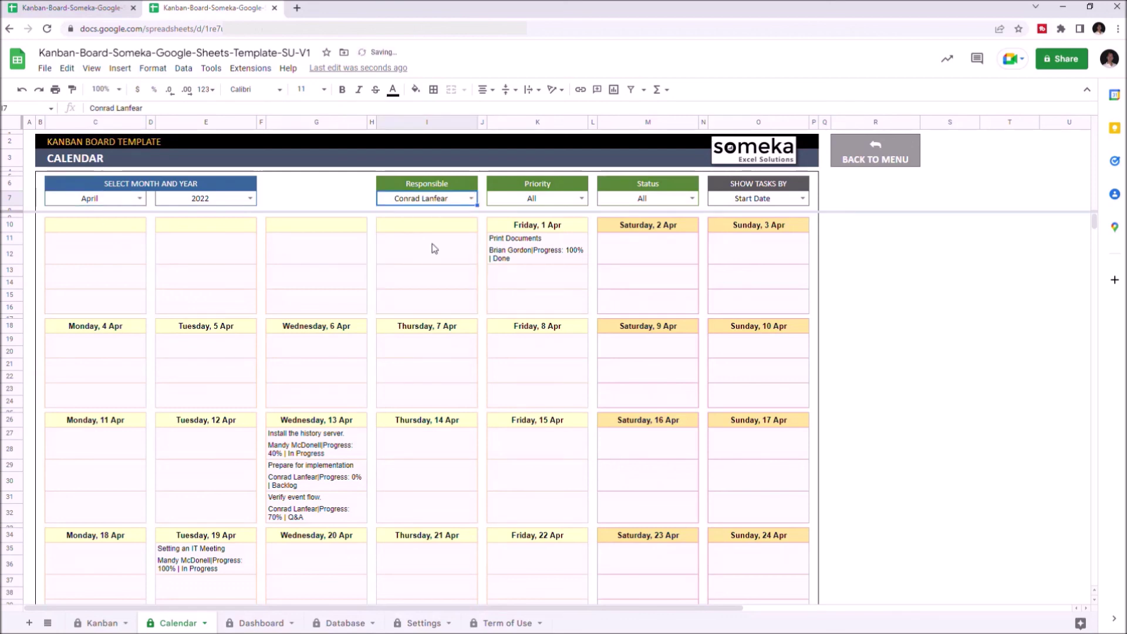
{"action": "left_click", "coordinate": [582, 199]}
{"action": "left_click", "coordinate": [506, 276]}
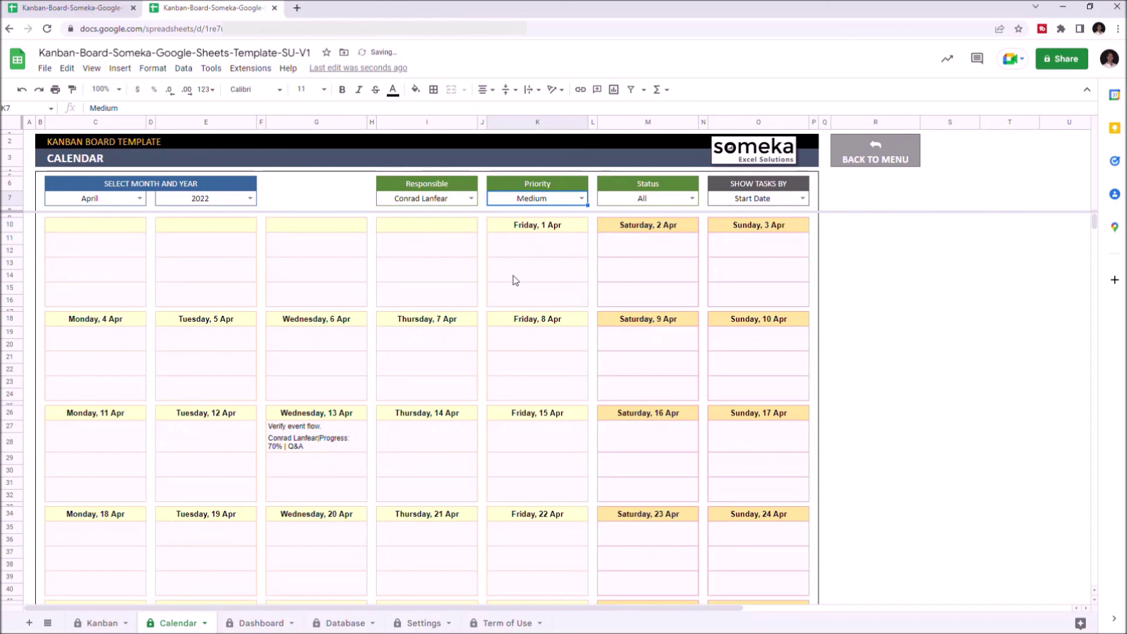
{"action": "left_click", "coordinate": [692, 198]}
{"action": "left_click", "coordinate": [629, 249]}
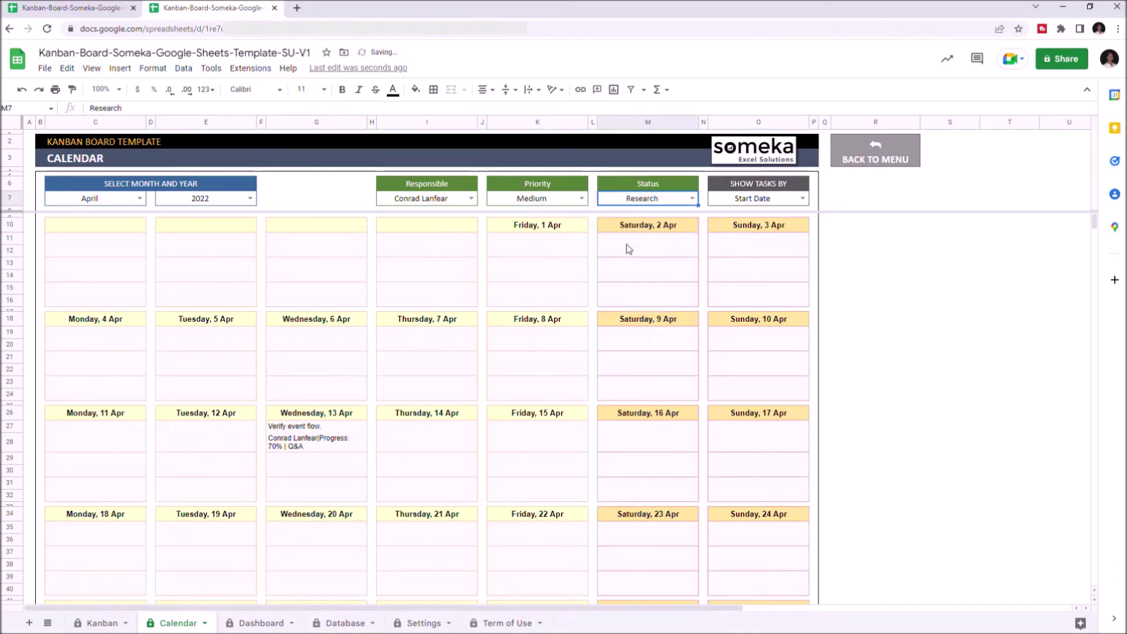
{"action": "left_click", "coordinate": [692, 198]}
{"action": "left_click", "coordinate": [628, 215]}
{"action": "left_click", "coordinate": [582, 198]}
{"action": "left_click", "coordinate": [520, 215]}
{"action": "left_click", "coordinate": [471, 199]}
{"action": "left_click", "coordinate": [421, 214]}
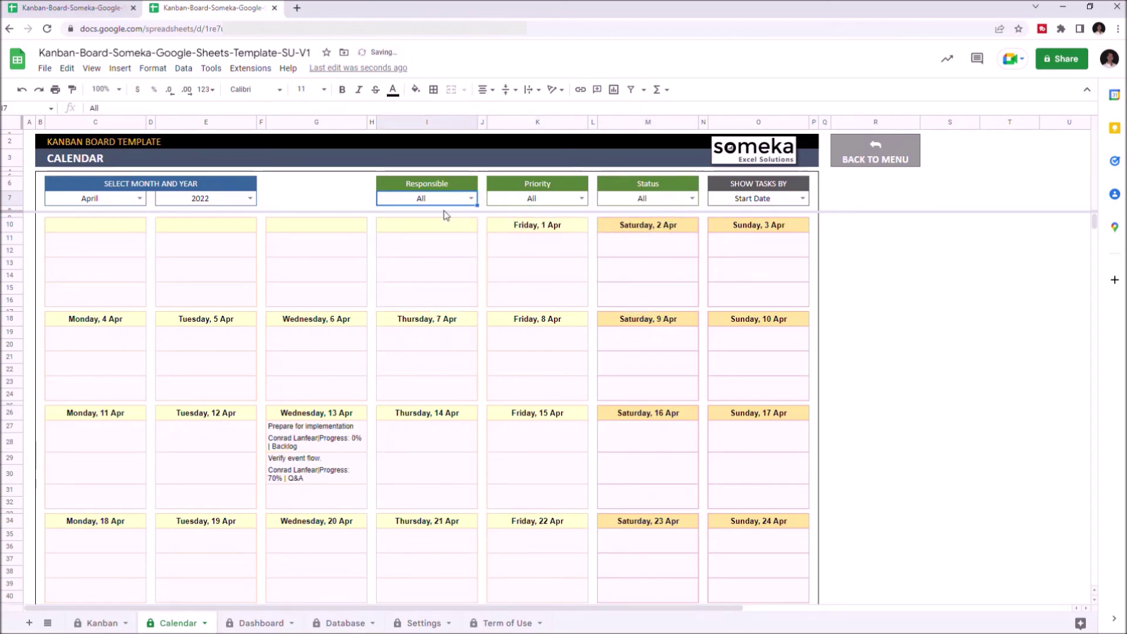
Step: Return to the Kanban board sheet showing the Q&A 2 column
{"action": "left_click", "coordinate": [102, 623]}
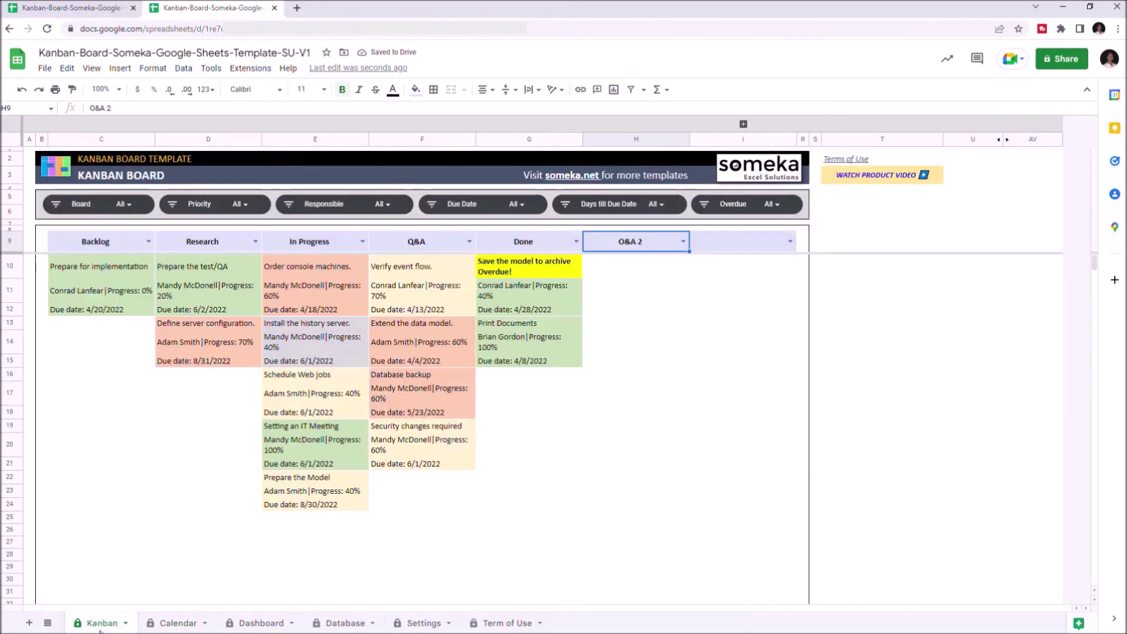